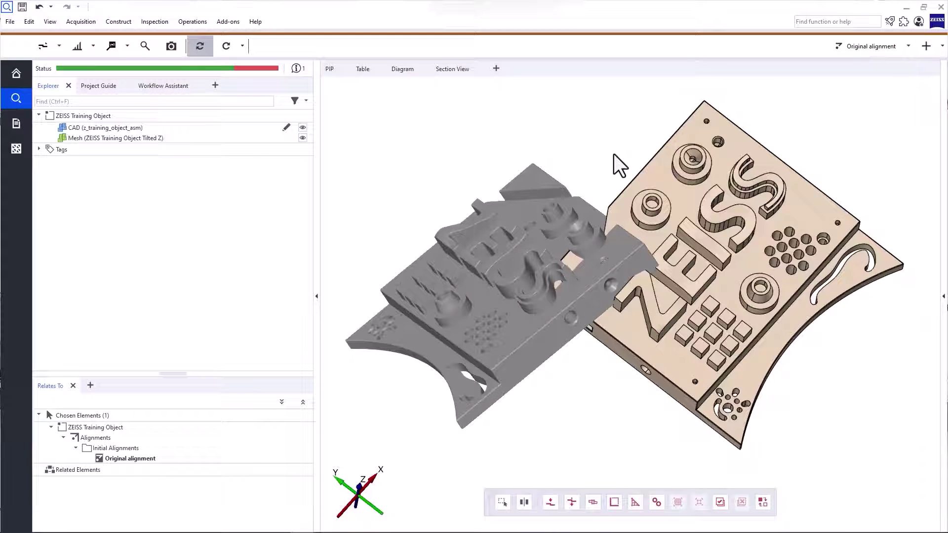
Preview a Prealignment of the mesh and a surface comparison on the CAD
{"action": "left_click", "coordinate": [935, 49]}
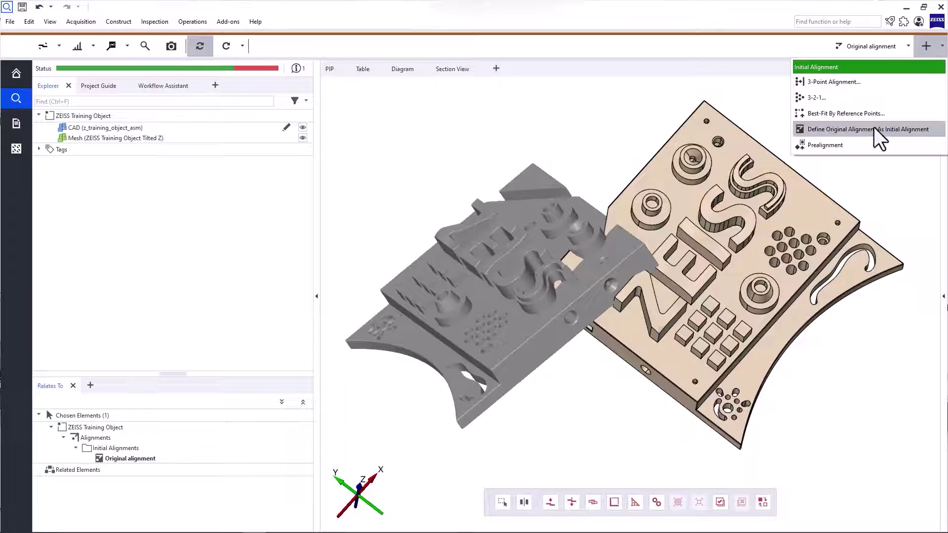
{"action": "left_click", "coordinate": [874, 144]}
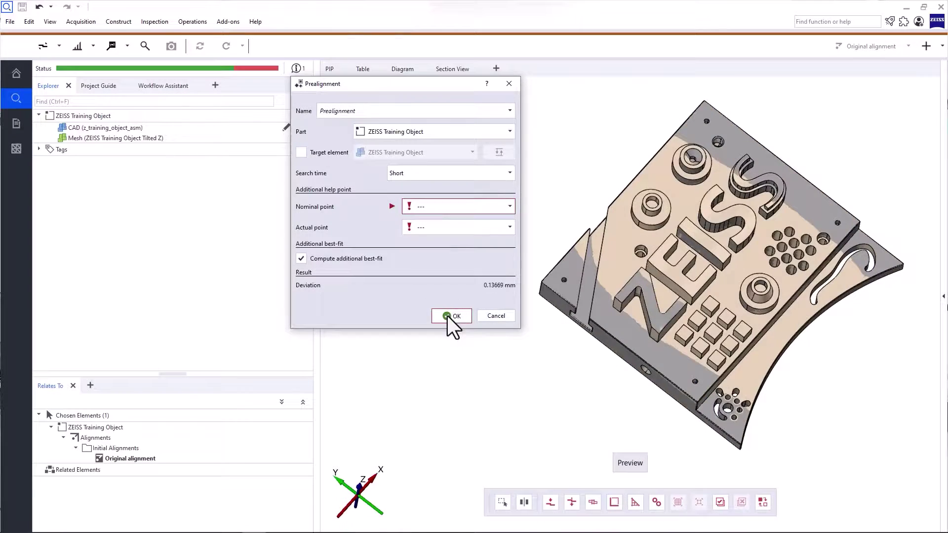
{"action": "left_click", "coordinate": [447, 316]}
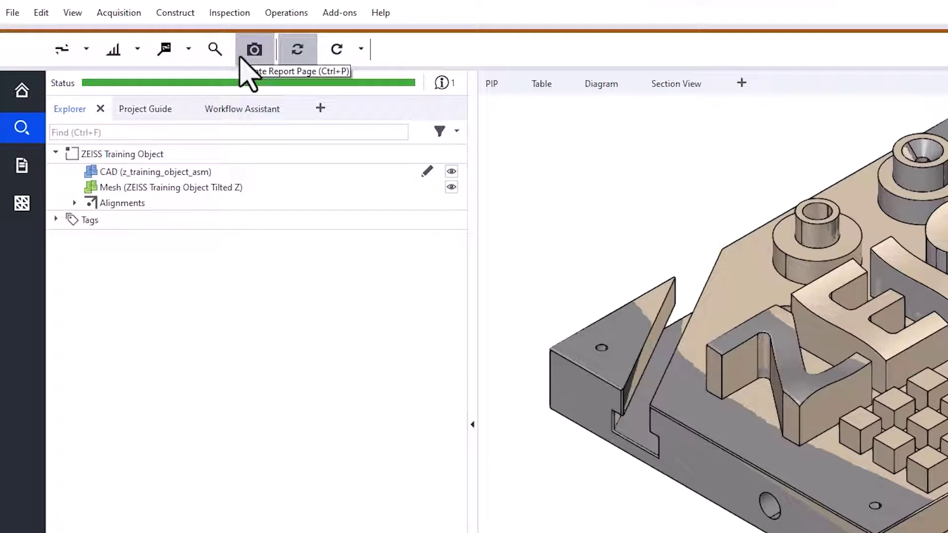
{"action": "left_click", "coordinate": [87, 49]}
{"action": "left_click", "coordinate": [102, 82]}
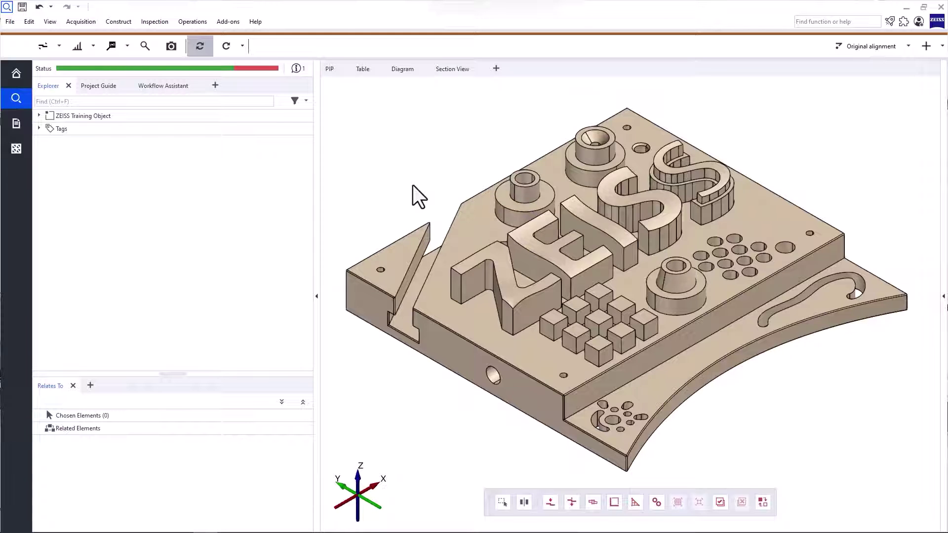
Make the Mesh visible under ZEISS Training Object, then pan and orbit to see its offset
{"action": "left_click", "coordinate": [39, 116]}
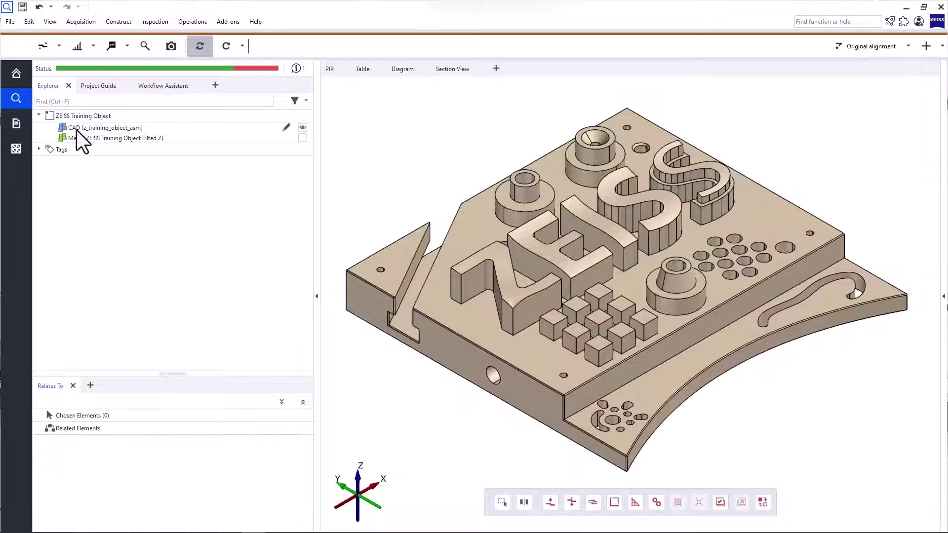
{"action": "left_click", "coordinate": [83, 128]}
{"action": "left_click", "coordinate": [89, 140]}
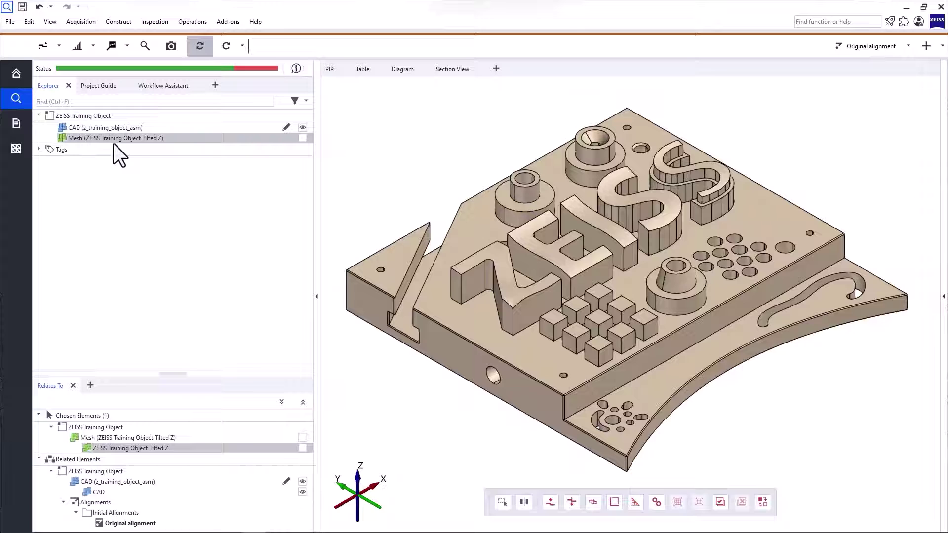
{"action": "left_click", "coordinate": [126, 127]}
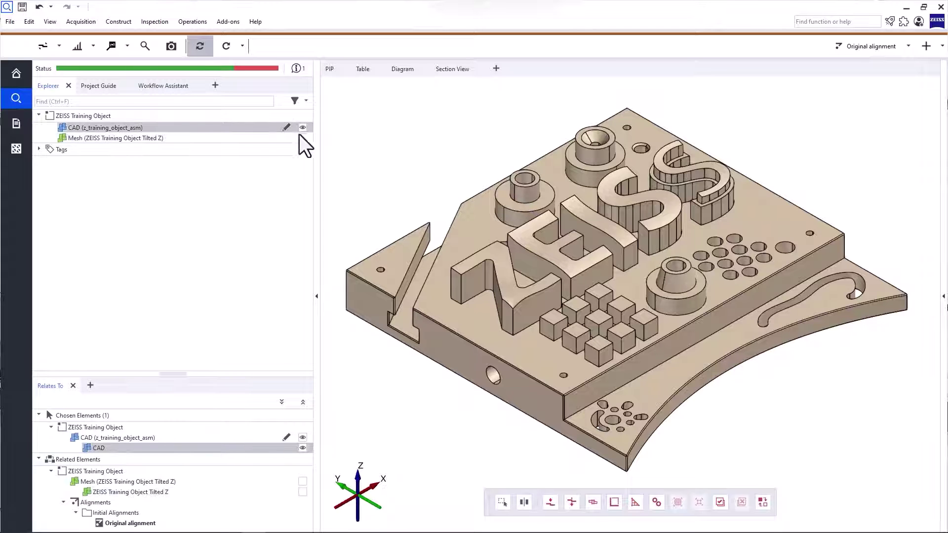
{"action": "left_click", "coordinate": [302, 138]}
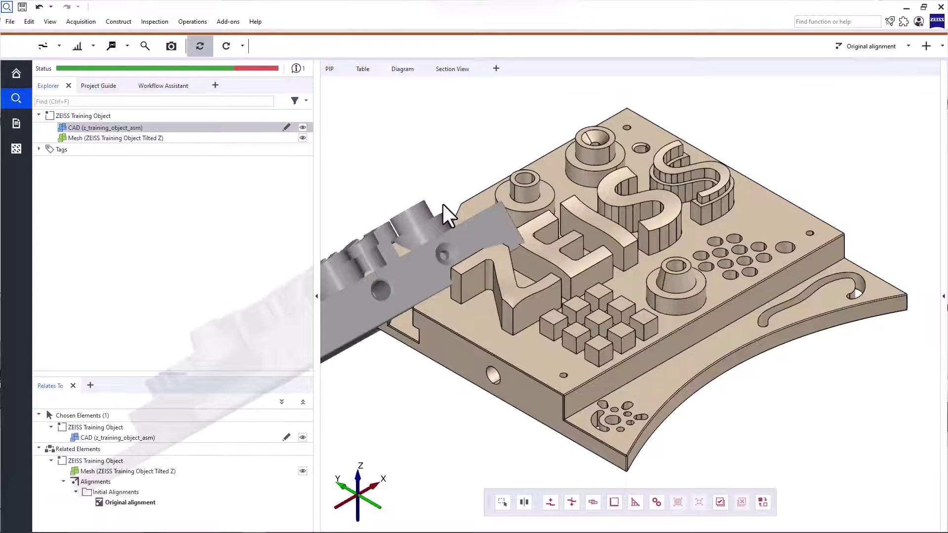
{"action": "scroll", "coordinate": [442, 204], "scroll_direction": "down", "scroll_amount": 3}
{"action": "right_click_drag", "start_coordinate": [464, 213], "coordinate": [612, 211]}
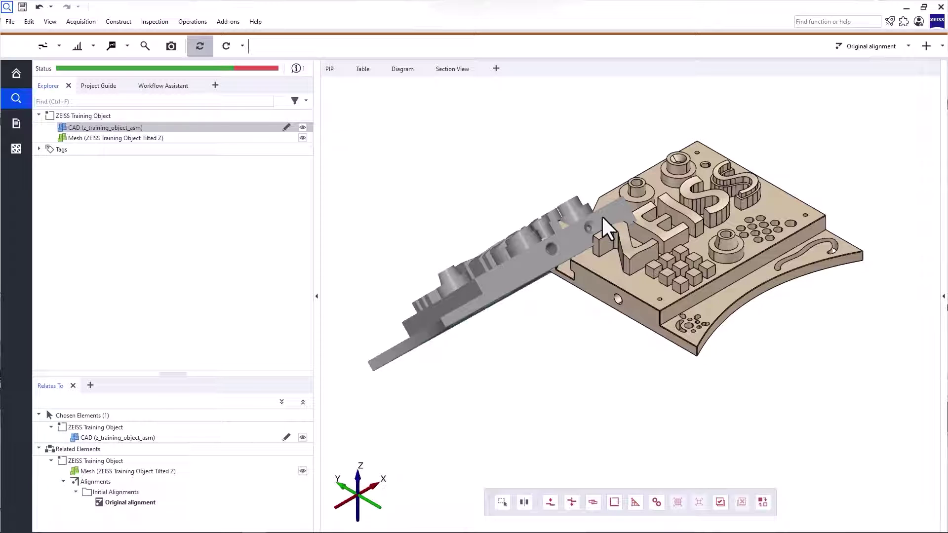
{"action": "mouse_move", "coordinate": [541, 227]}
{"action": "left_mouse_down"}
{"action": "mouse_move", "coordinate": [567, 239]}
{"action": "mouse_move", "coordinate": [653, 245]}
{"action": "mouse_move", "coordinate": [613, 250]}
{"action": "mouse_move", "coordinate": [560, 278]}
{"action": "mouse_move", "coordinate": [561, 267]}
{"action": "left_mouse_up"}
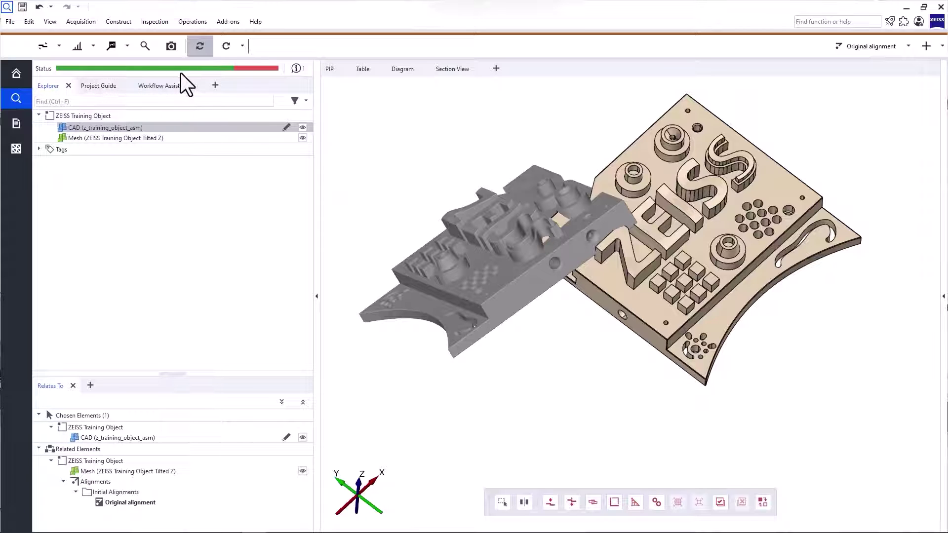
Show the 'There is no alignment' hints and list the initial alignment methods
{"action": "left_click", "coordinate": [254, 71]}
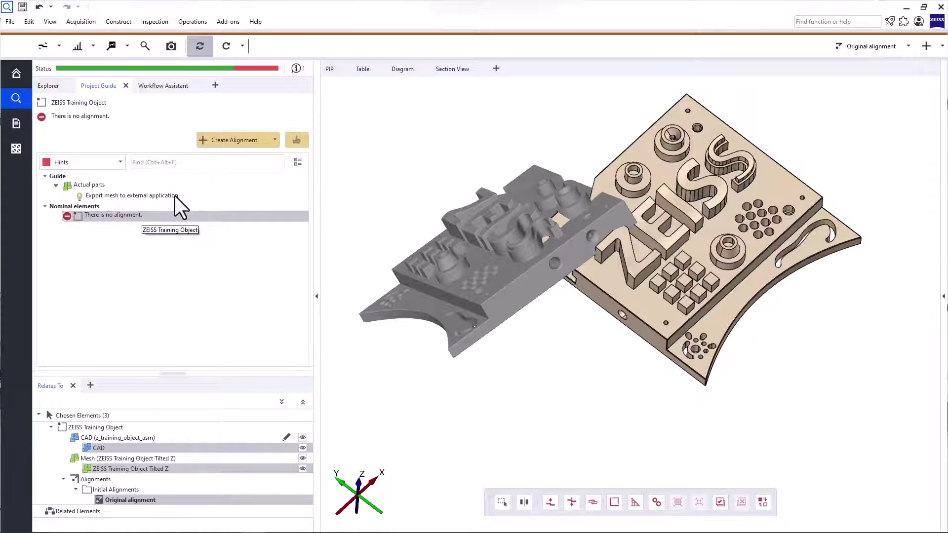
{"action": "left_click", "coordinate": [251, 141]}
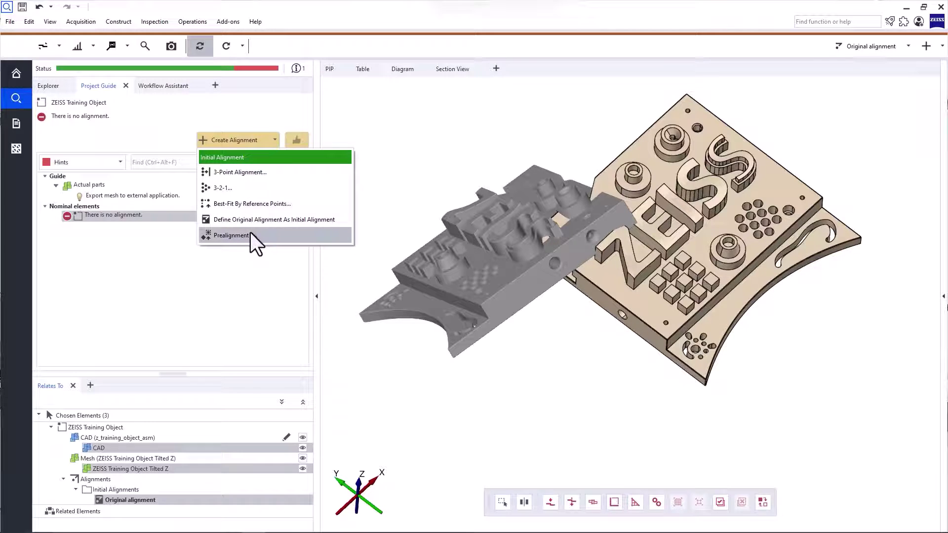
Apply Prealignment, fitting the mesh onto the CAD with 0.13670 mm deviation
{"action": "left_click", "coordinate": [231, 235]}
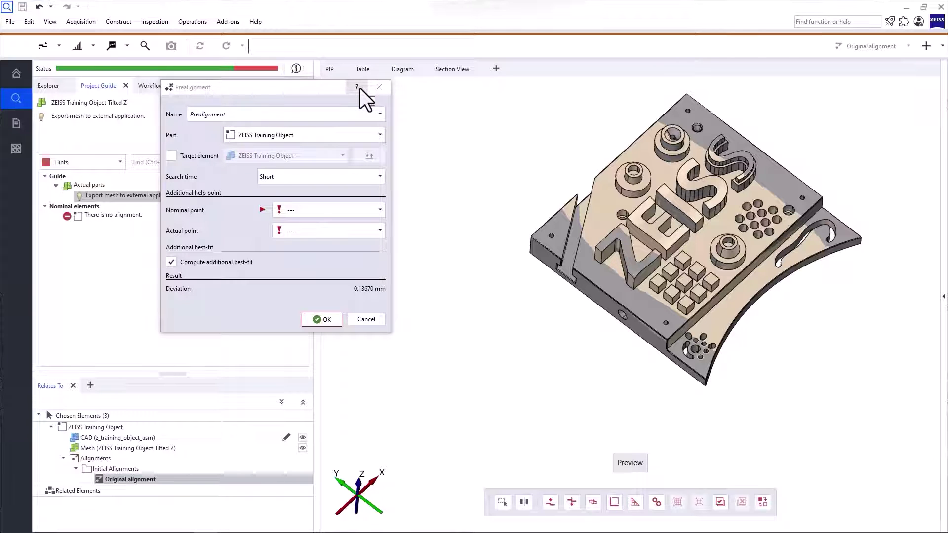
{"action": "left_click", "coordinate": [337, 319]}
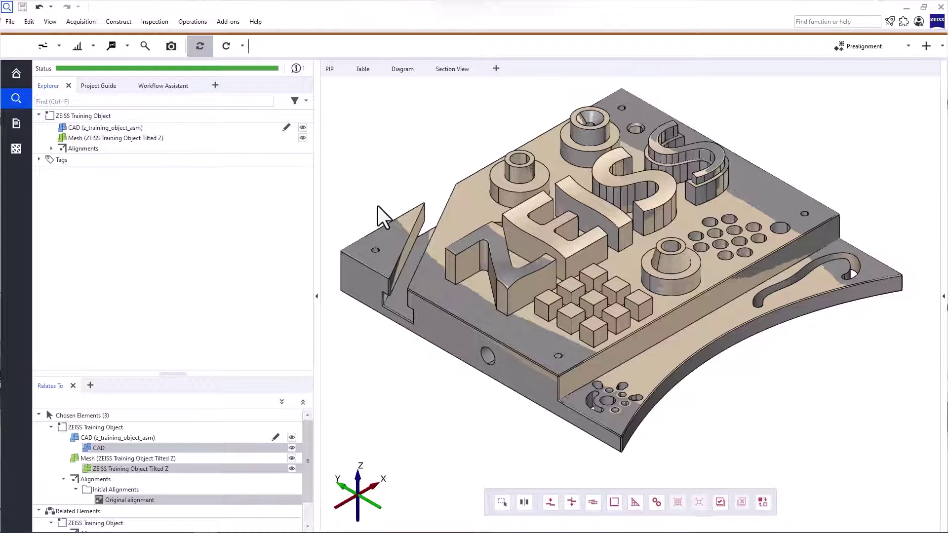
Hide the mesh and create Surface comparison 1 on the CAD
{"action": "left_click", "coordinate": [302, 138]}
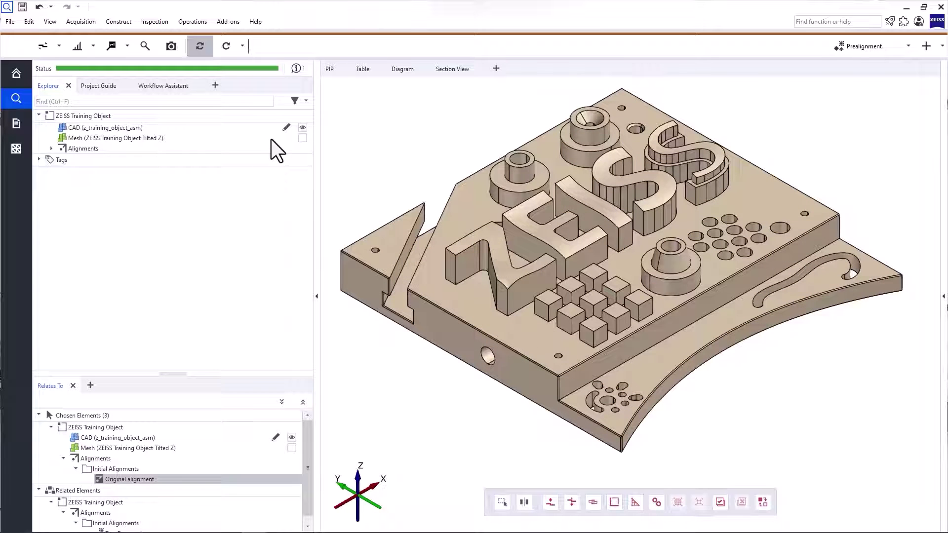
{"action": "left_click", "coordinate": [59, 46]}
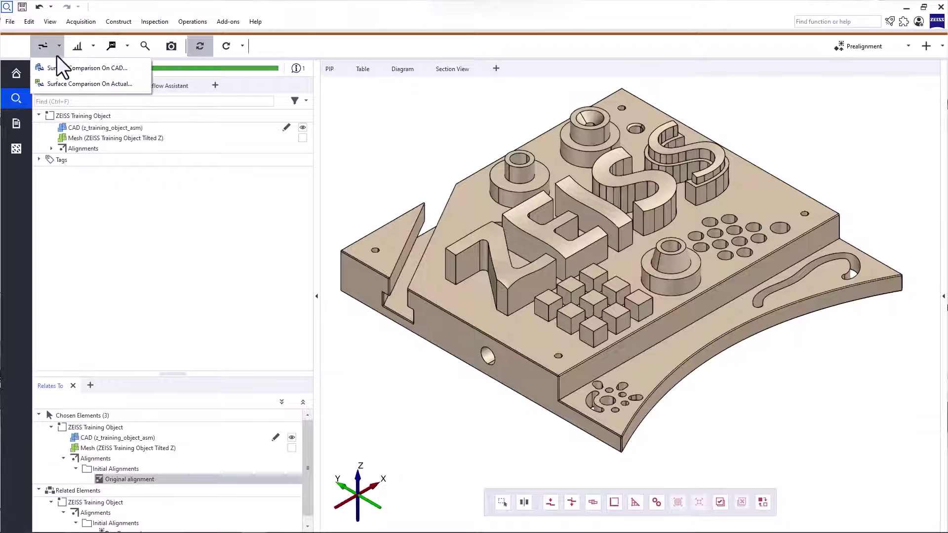
{"action": "left_click", "coordinate": [135, 69]}
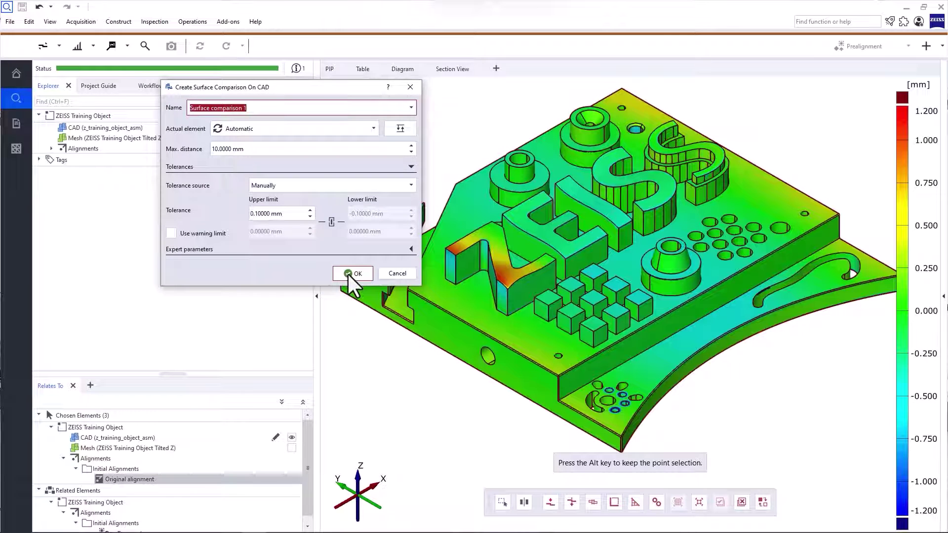
{"action": "left_click", "coordinate": [351, 273]}
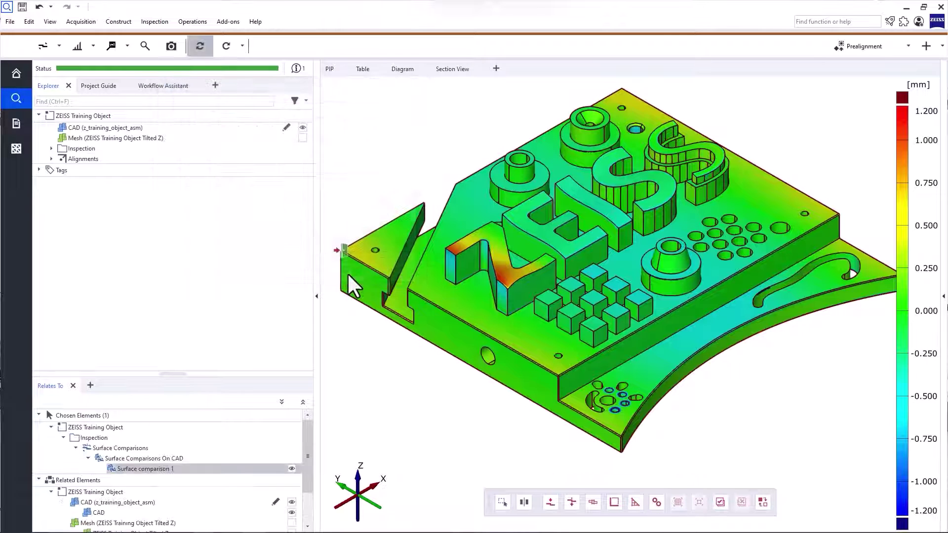
Set the legend range to ±1 mm and zoom in on the Z letter
{"action": "double_click", "coordinate": [922, 111]}
{"action": "type", "text": "1"}
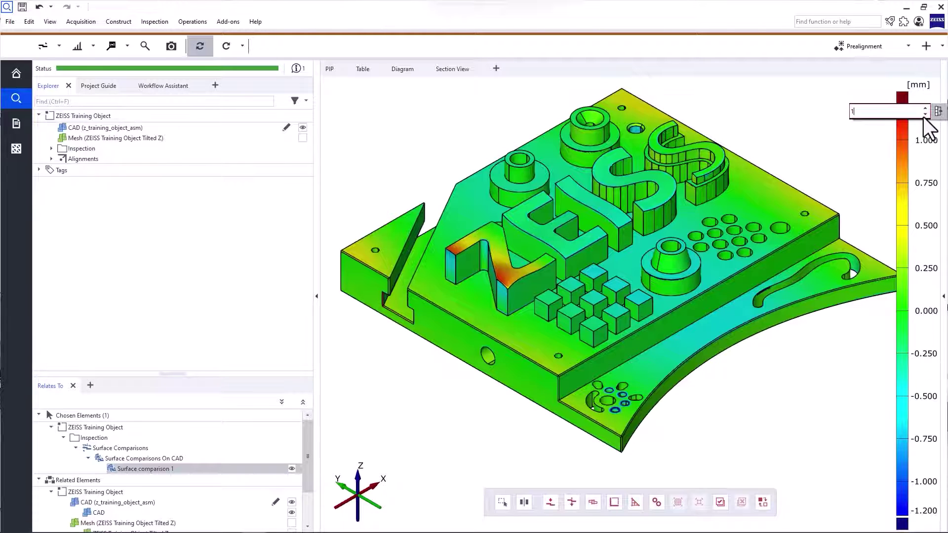
{"action": "left_click", "coordinate": [814, 118]}
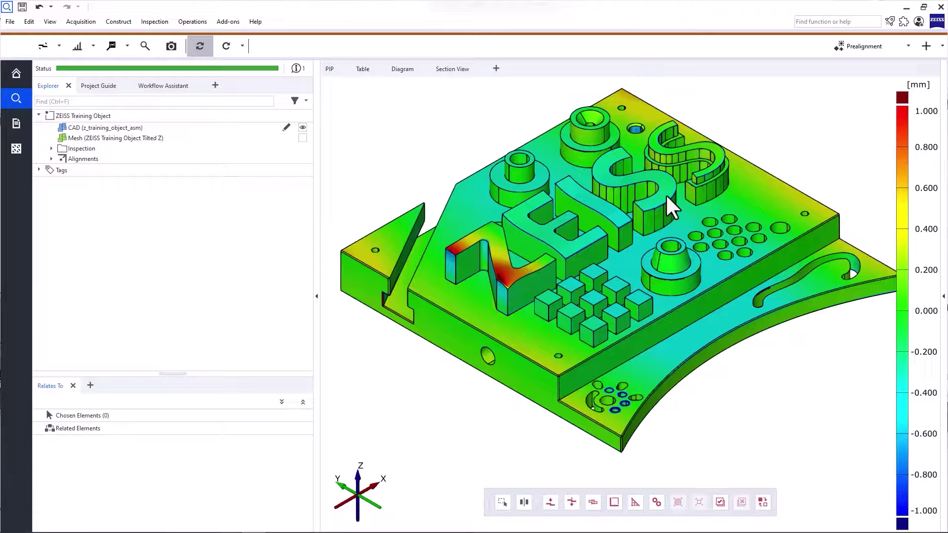
{"action": "scroll", "coordinate": [508, 291], "scroll_direction": "up", "scroll_amount": 5}
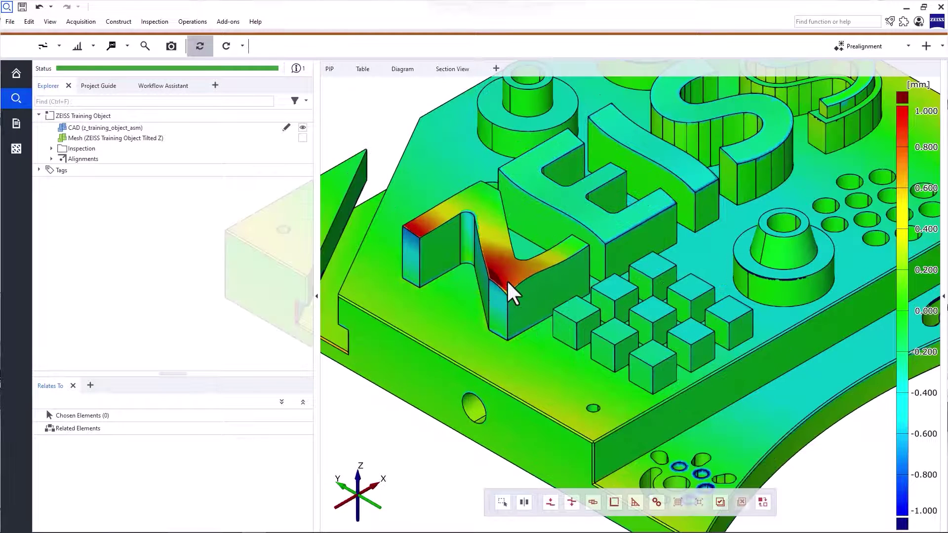
{"action": "scroll", "coordinate": [508, 283], "scroll_direction": "up", "scroll_amount": 2}
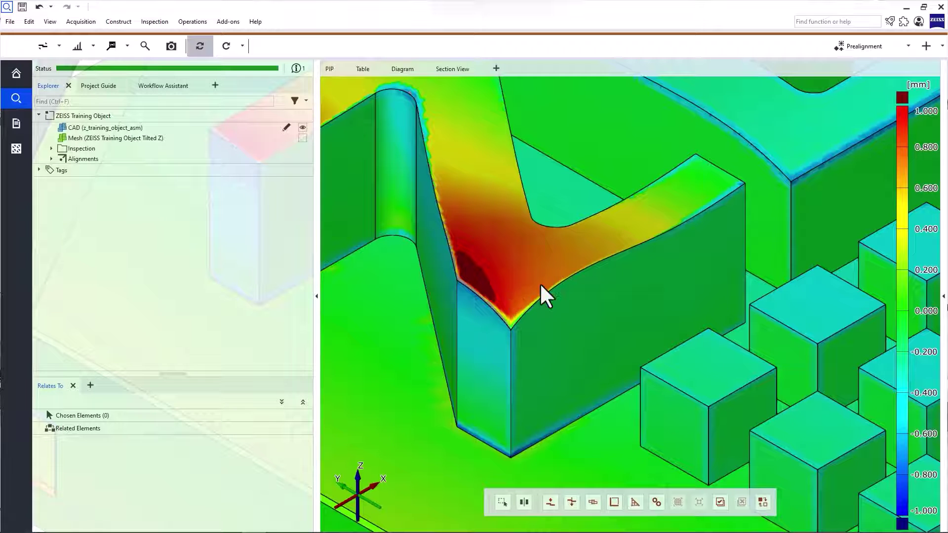
{"action": "right_click_drag", "start_coordinate": [770, 186], "coordinate": [736, 326]}
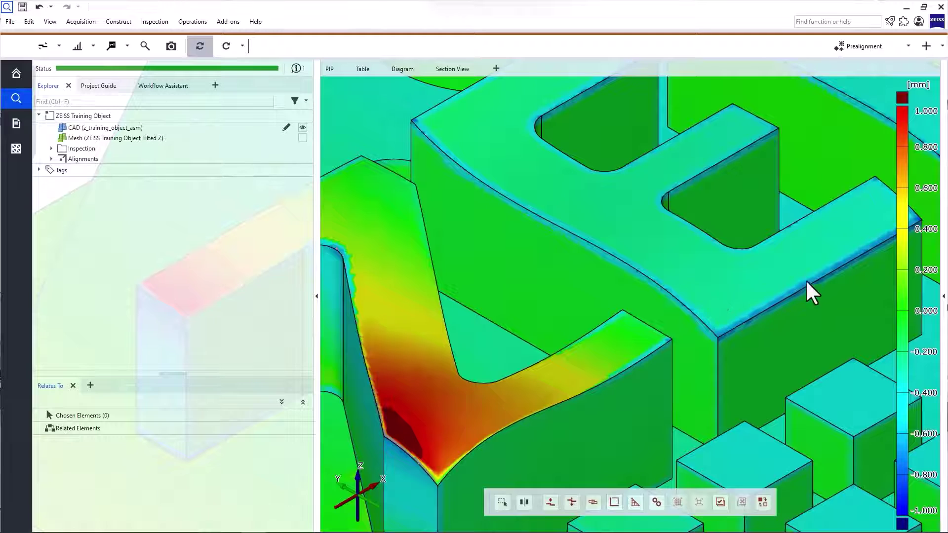
{"action": "scroll", "coordinate": [718, 299], "scroll_direction": "down", "scroll_amount": 5}
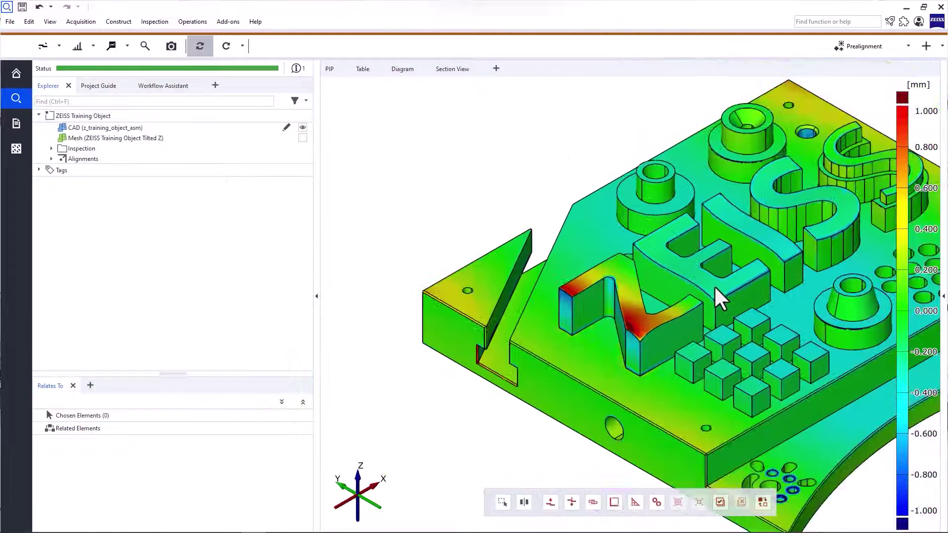
Start deviation labels and pin +0.904, +0.524 and +1.021 labels on the Z
{"action": "right_click_drag", "start_coordinate": [715, 296], "coordinate": [568, 268]}
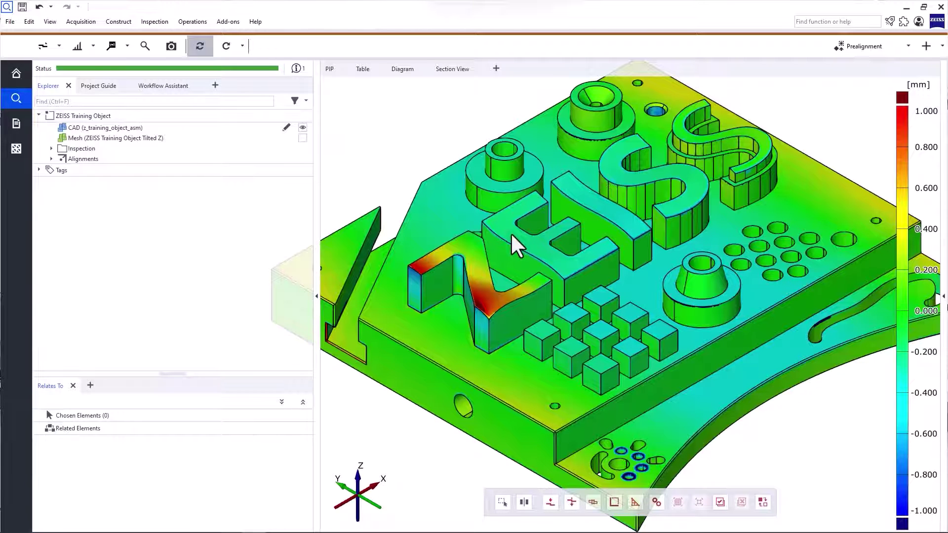
{"action": "left_click", "coordinate": [127, 48]}
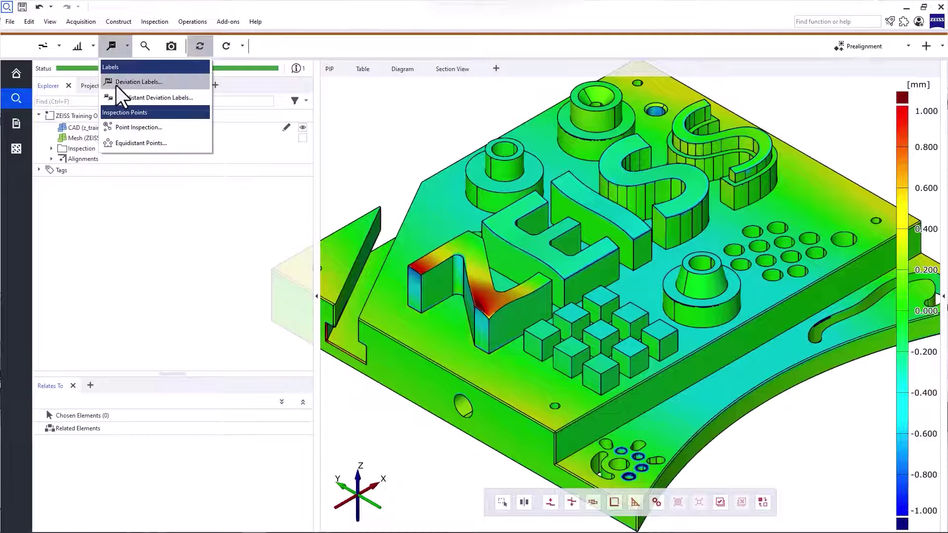
{"action": "left_click", "coordinate": [173, 84]}
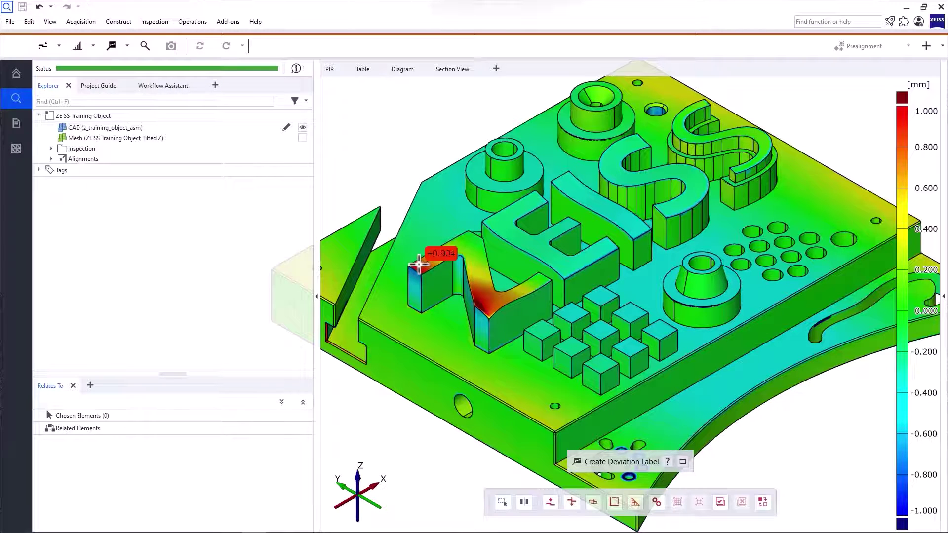
{"action": "left_click", "coordinate": [419, 265]}
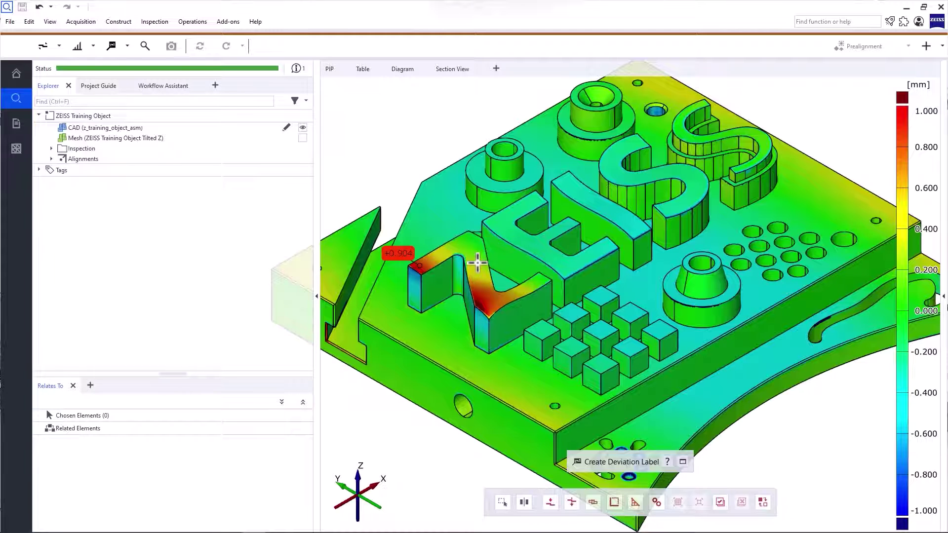
{"action": "left_click", "coordinate": [479, 278]}
{"action": "left_click", "coordinate": [487, 310]}
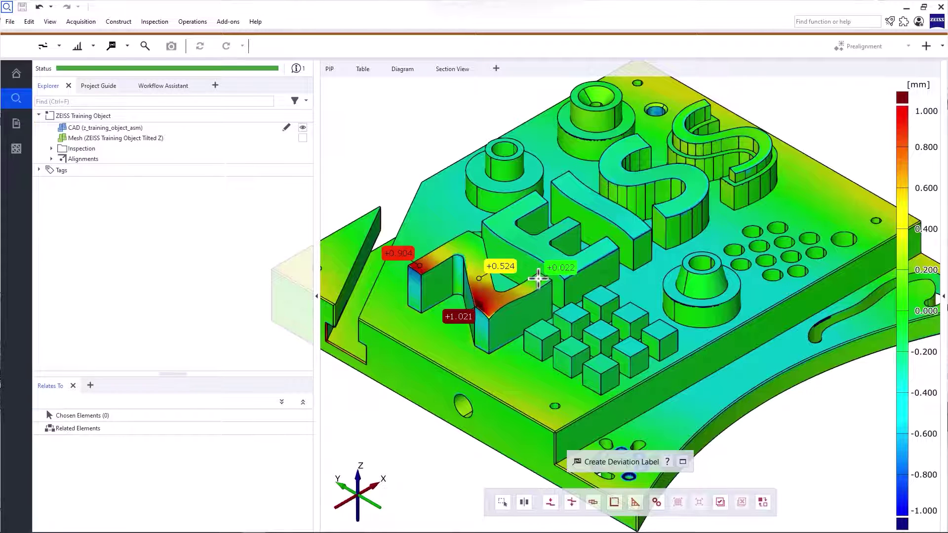
Pin seven more deviation labels near the E, cylinder, S letters and edges, then finish
{"action": "left_click", "coordinate": [539, 280]}
{"action": "left_click", "coordinate": [675, 285]}
{"action": "left_click", "coordinate": [674, 205]}
{"action": "left_click", "coordinate": [508, 184]}
{"action": "left_click", "coordinate": [665, 84]}
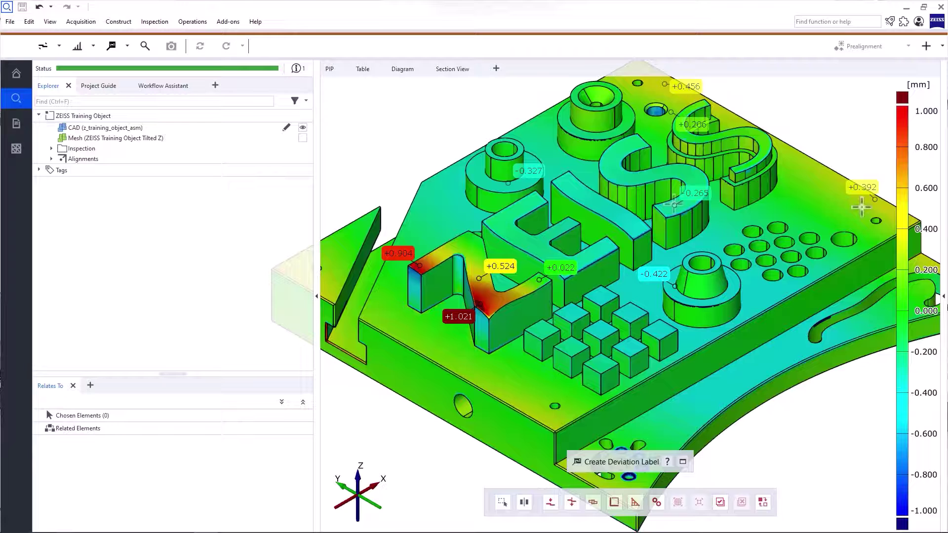
{"action": "left_click", "coordinate": [671, 112]}
{"action": "left_click", "coordinate": [875, 199]}
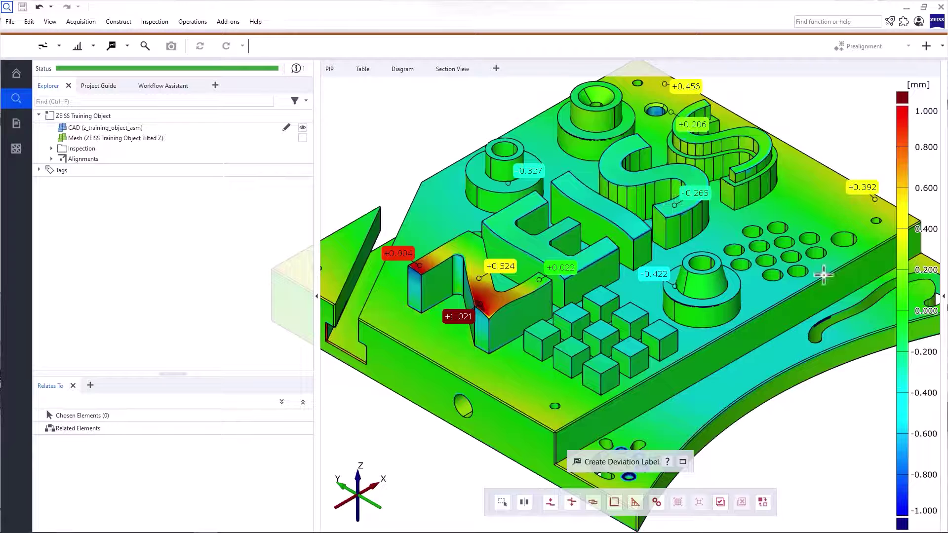
{"action": "left_click", "coordinate": [682, 462]}
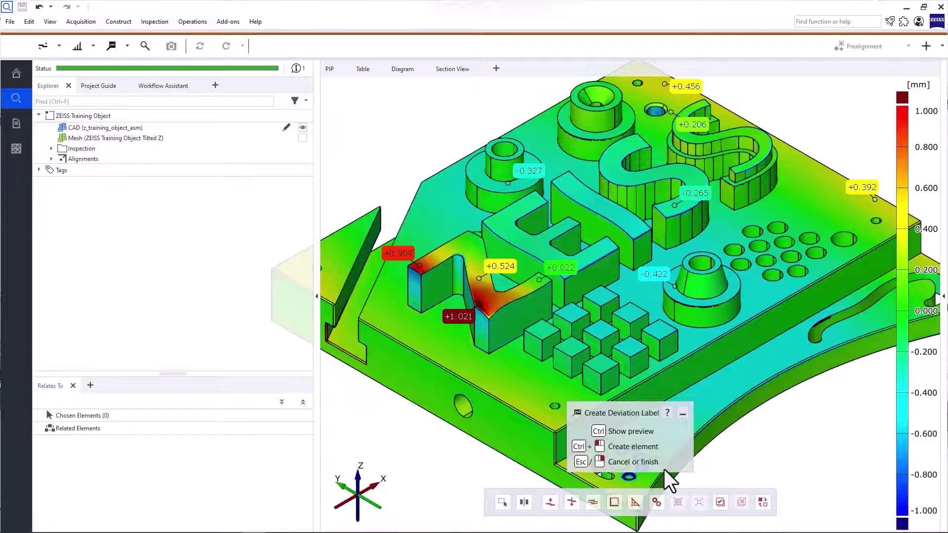
{"action": "key", "text": "Escape"}
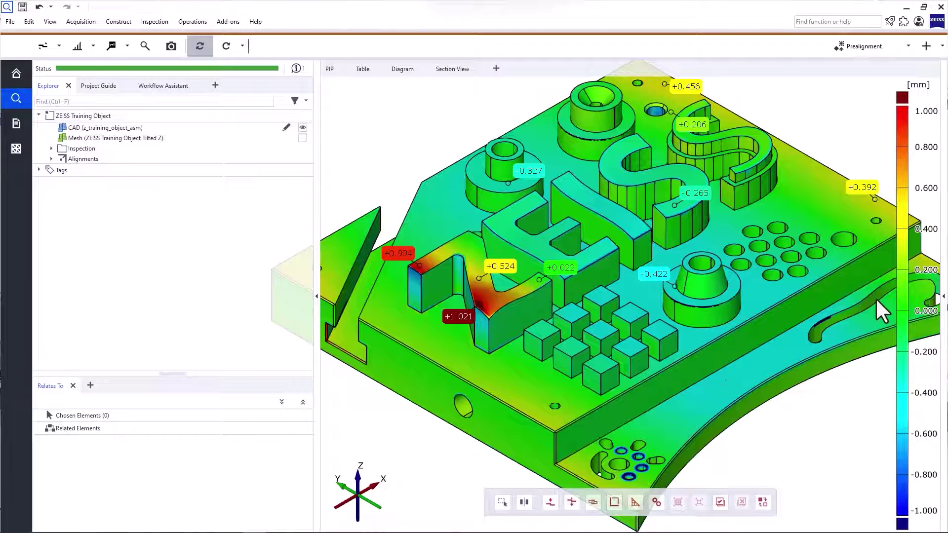
Switch the colour legend to a Pass/Warn/Fail Tolerance Legend
{"action": "right_click", "coordinate": [907, 290]}
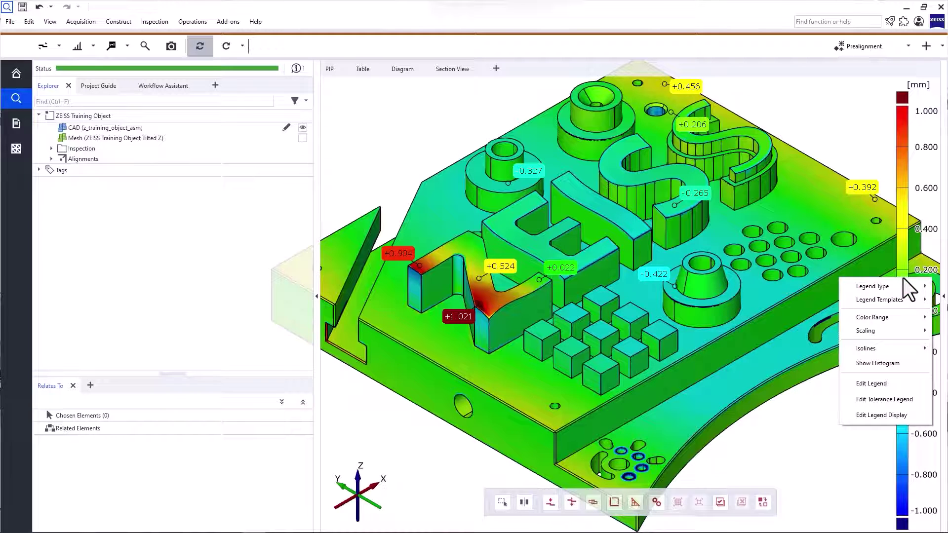
{"action": "mouse_move", "coordinate": [903, 285]}
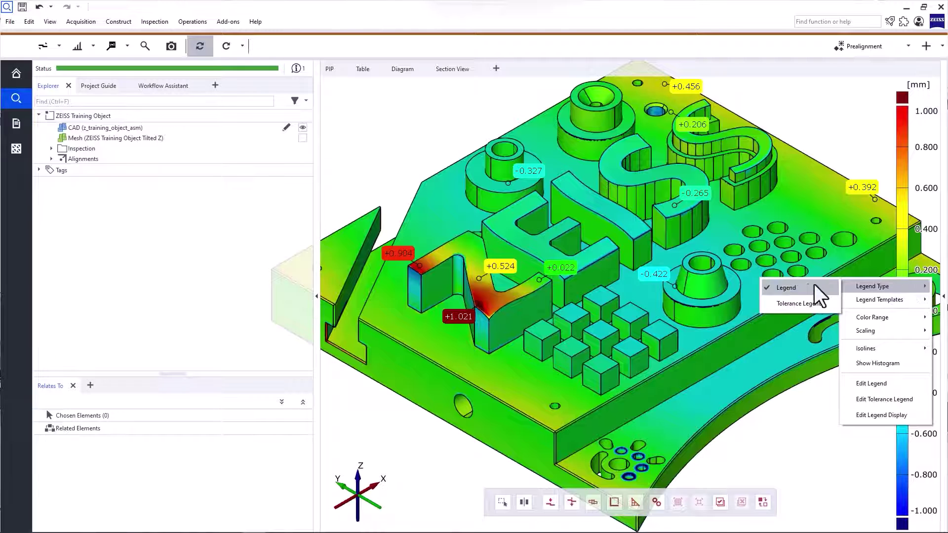
{"action": "left_click", "coordinate": [820, 304]}
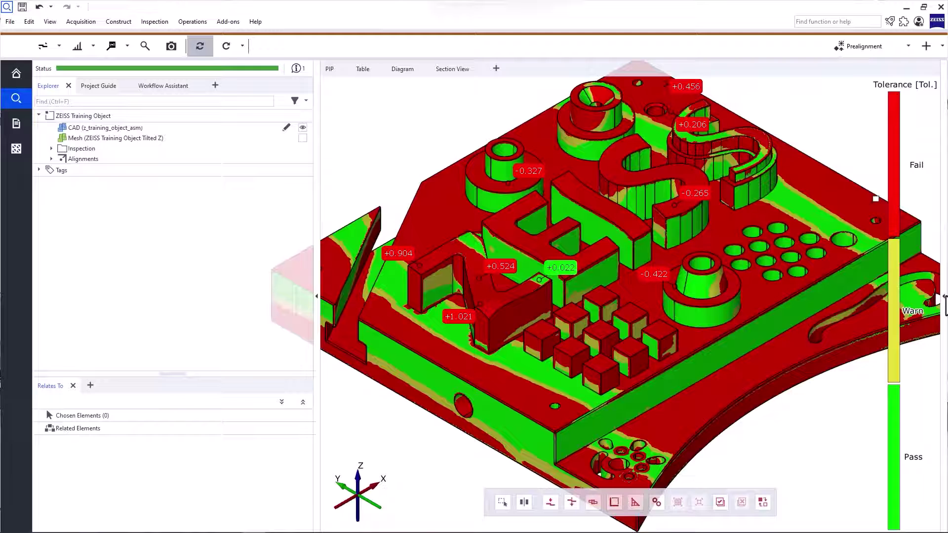
Set the comparison's upper tolerance limit to 0.5 mm in Properties
{"action": "left_click", "coordinate": [943, 296]}
{"action": "left_click", "coordinate": [695, 468]}
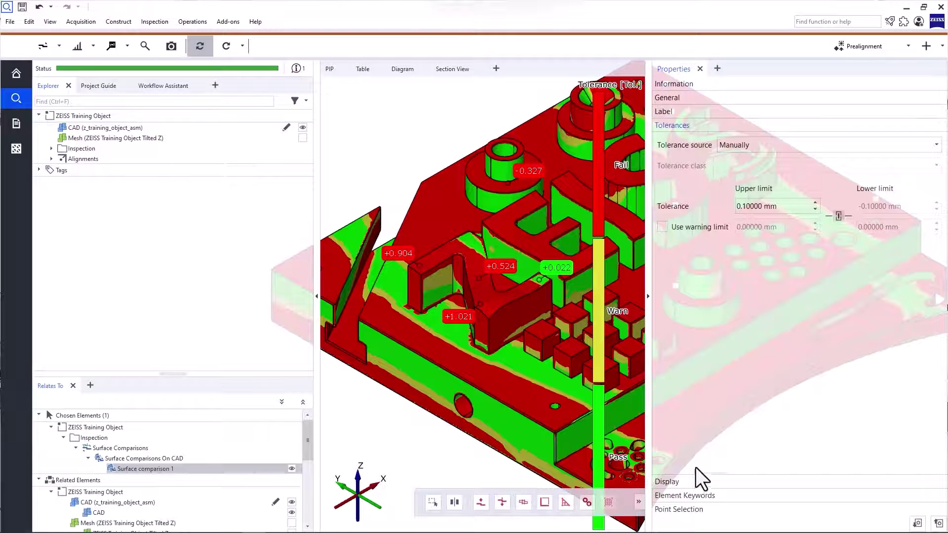
{"action": "double_click", "coordinate": [746, 206]}
{"action": "type", "text": "0.5"}
{"action": "key", "text": "Return"}
{"action": "left_click", "coordinate": [649, 297]}
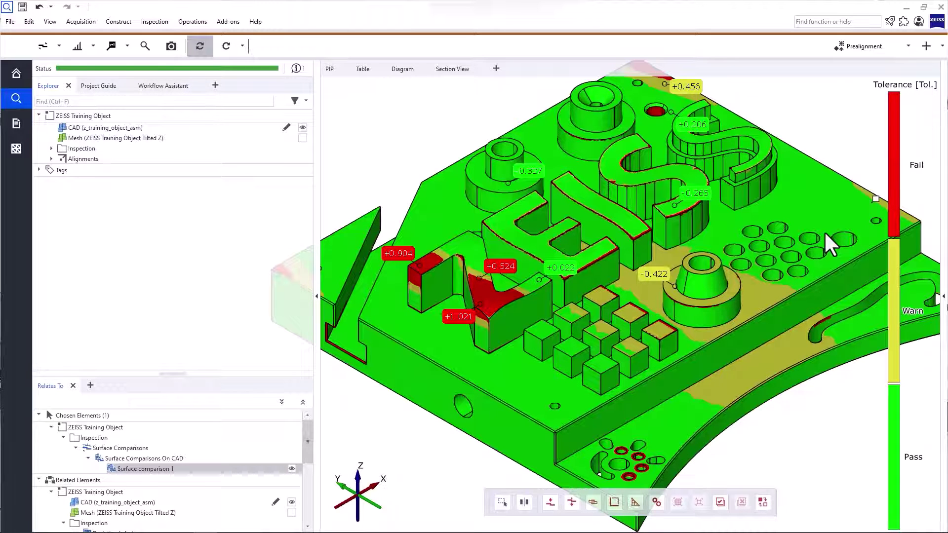
Open Edit Patches from Operations > CAD and move the dialog aside
{"action": "left_click", "coordinate": [818, 21]}
{"action": "type", "text": "edit patches"}
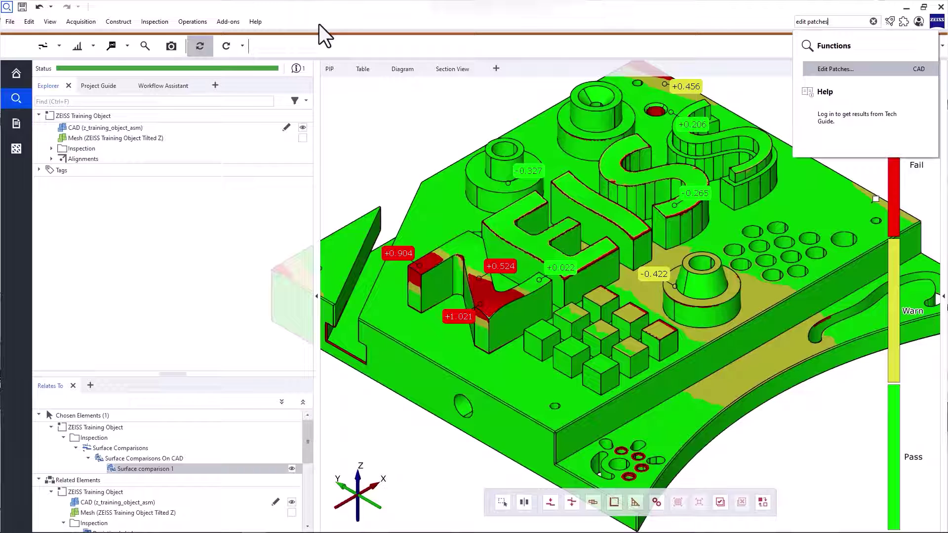
{"action": "left_click", "coordinate": [197, 21]}
{"action": "mouse_move", "coordinate": [213, 75]}
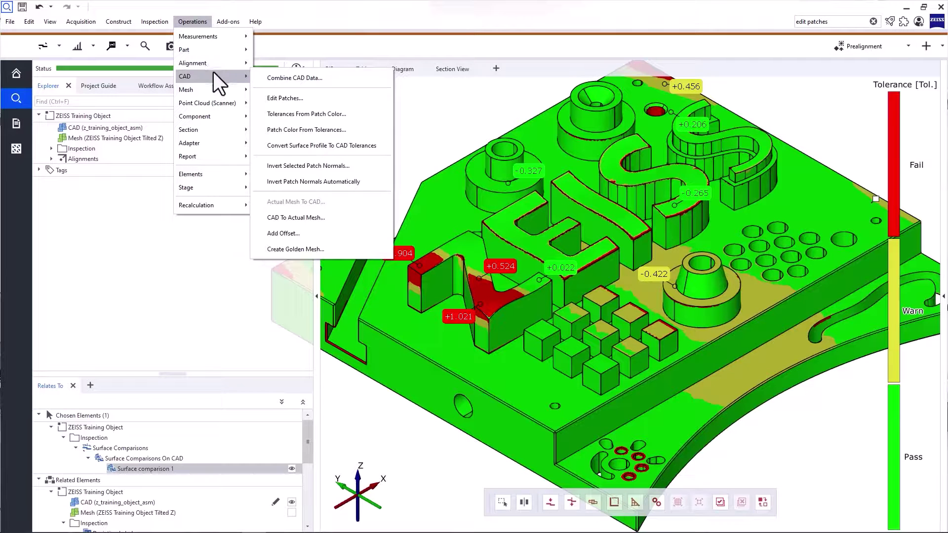
{"action": "left_click", "coordinate": [304, 99]}
{"action": "left_click_drag", "start_coordinate": [239, 88], "coordinate": [333, 84]}
Show only the CAD and select the Z, E, I and both S letter patches
{"action": "left_click_drag", "start_coordinate": [135, 129], "coordinate": [599, 200]}
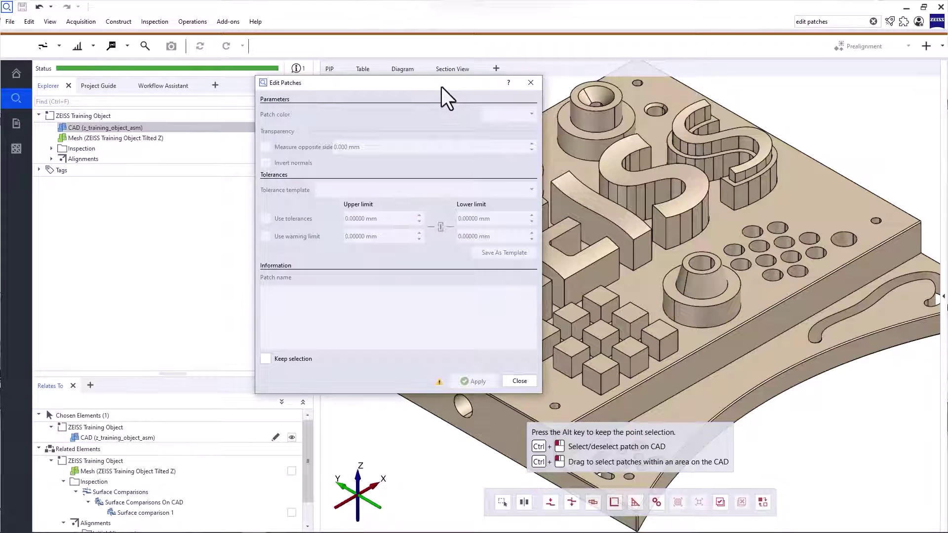
{"action": "left_click_drag", "start_coordinate": [441, 87], "coordinate": [298, 87]}
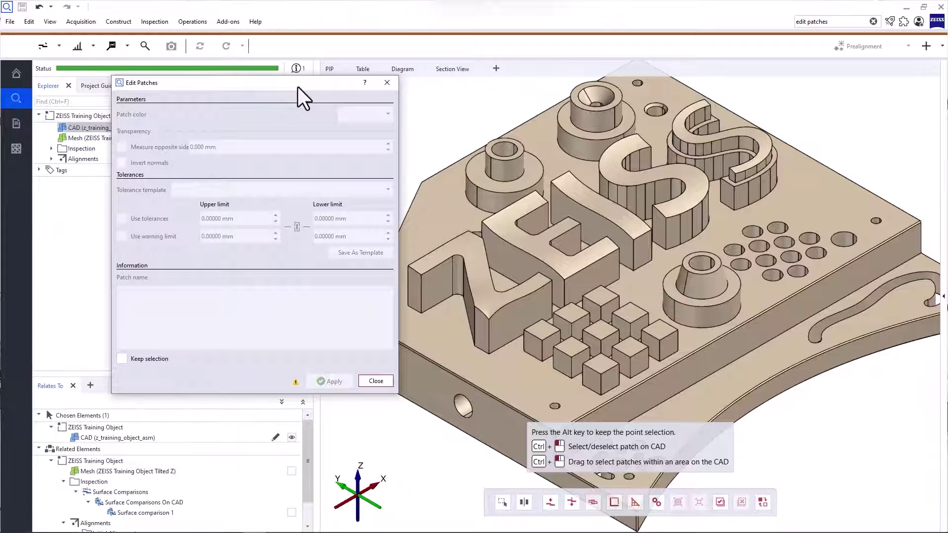
{"action": "left_click", "coordinate": [471, 249], "text": "ctrl"}
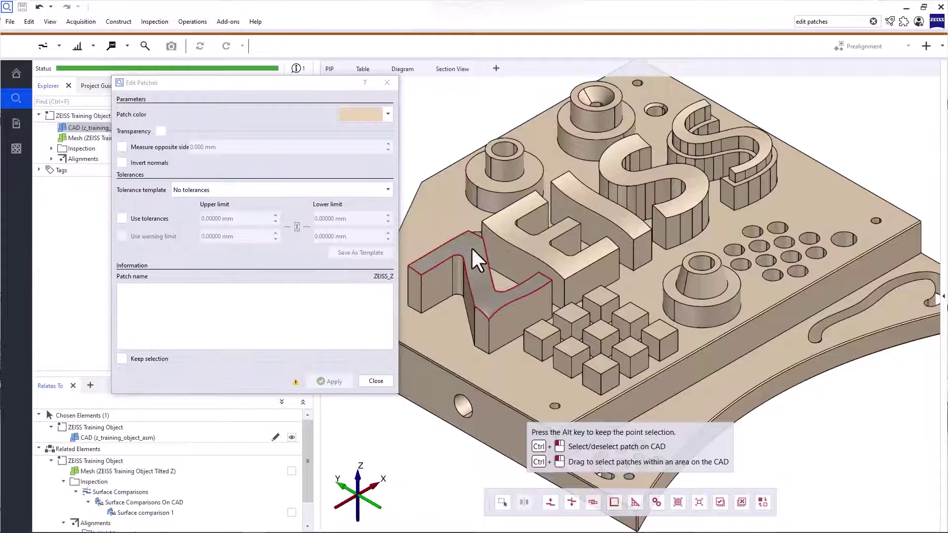
{"action": "left_click", "coordinate": [513, 231], "text": "ctrl"}
{"action": "left_click", "coordinate": [598, 202], "text": "ctrl"}
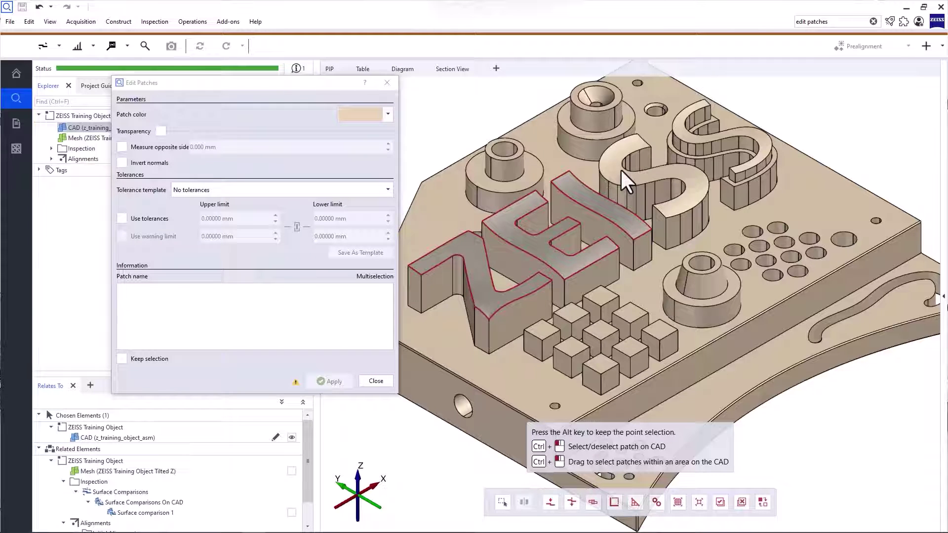
{"action": "left_click", "coordinate": [623, 180], "text": "ctrl"}
{"action": "left_click", "coordinate": [715, 135], "text": "ctrl"}
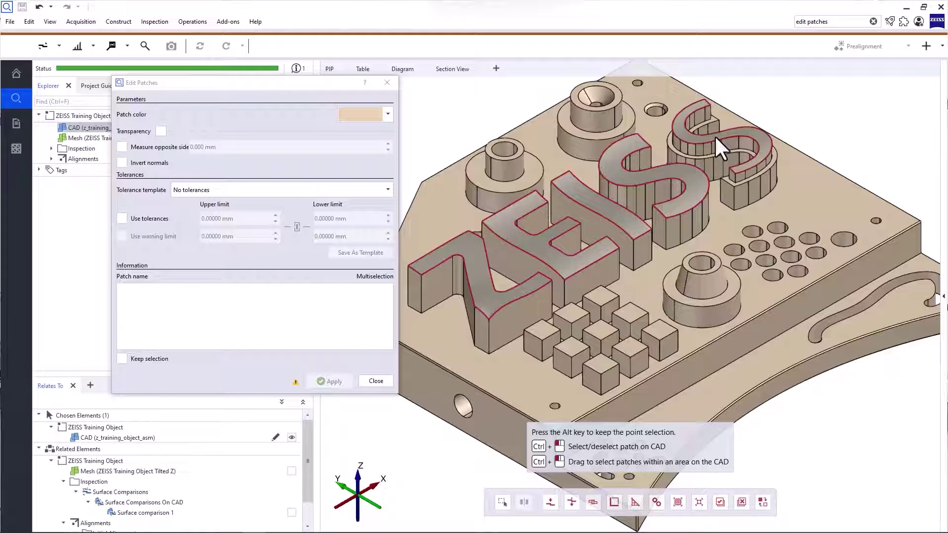
Enable tolerances of ±0.3 mm on the selected letter patches and apply
{"action": "left_click", "coordinate": [162, 221]}
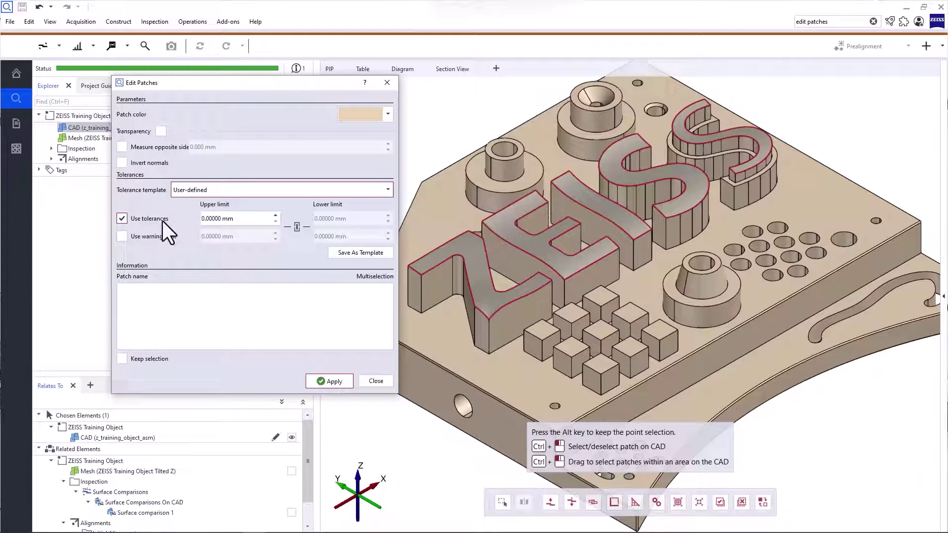
{"action": "left_click", "coordinate": [204, 219]}
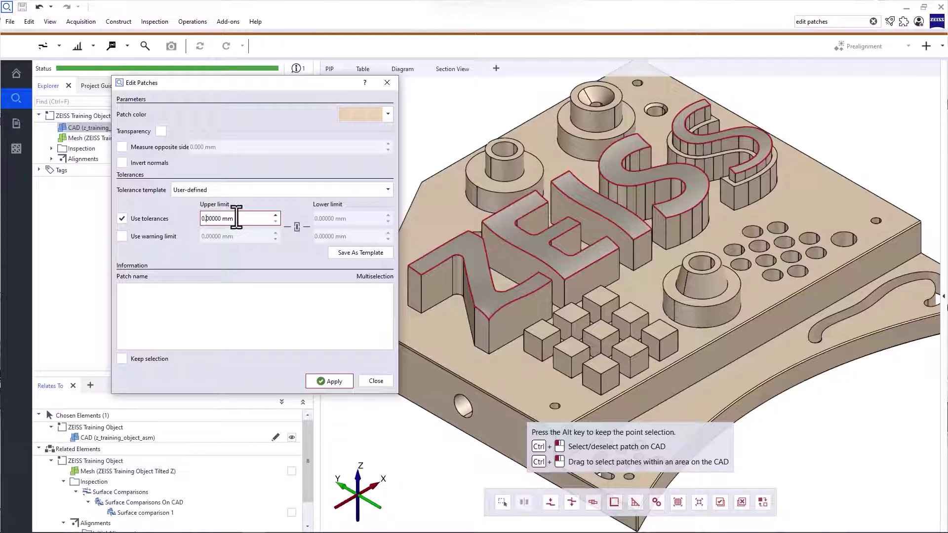
{"action": "type", "text": "3"}
{"action": "left_click", "coordinate": [328, 381]}
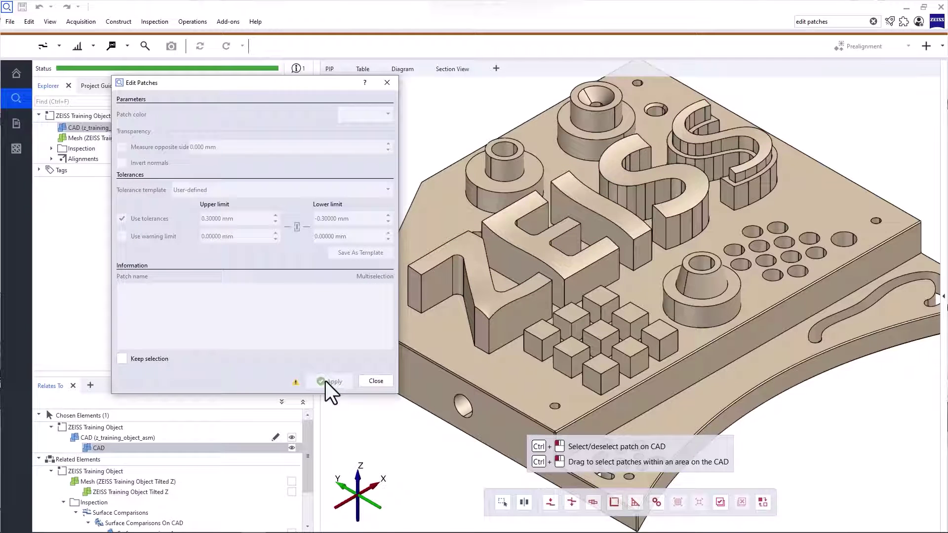
Close the patch editor and display the CAD surface comparison on its own
{"action": "left_click", "coordinate": [375, 381]}
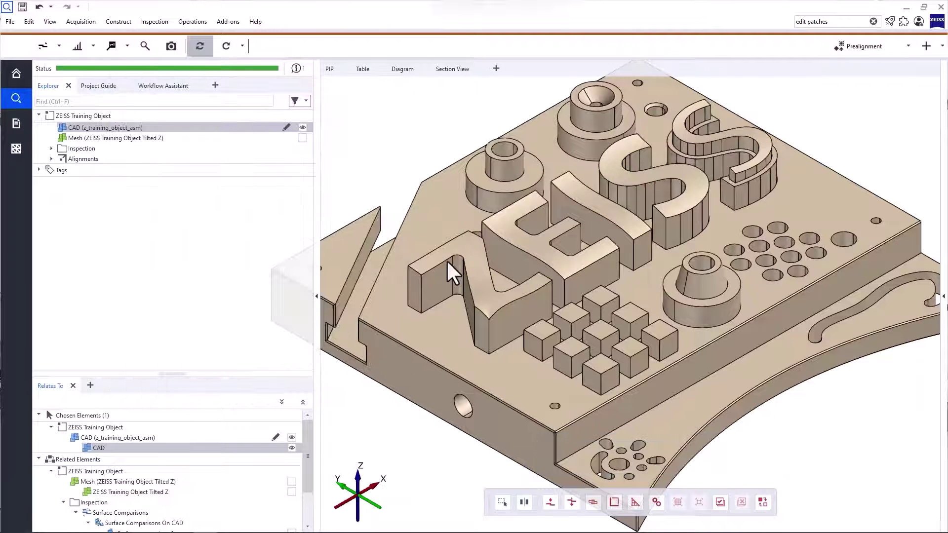
{"action": "left_click", "coordinate": [51, 148]}
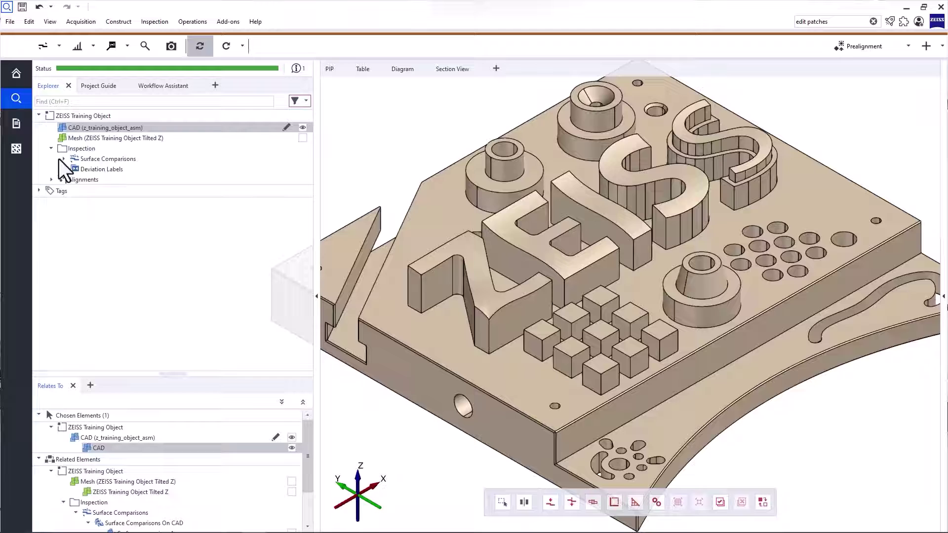
{"action": "left_click", "coordinate": [64, 159]}
{"action": "left_click_drag", "start_coordinate": [131, 169], "coordinate": [557, 270]}
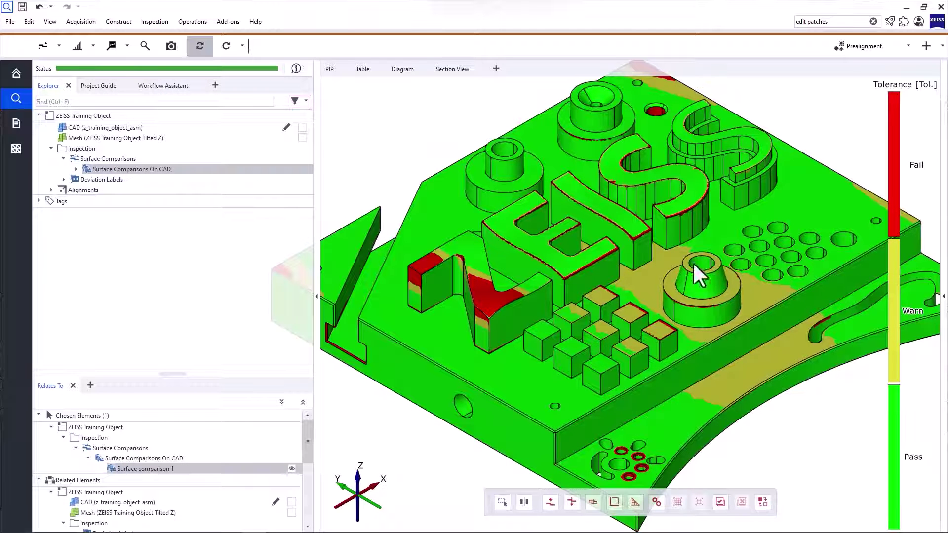
Set Tolerance source to From CAD and return the legend to continuous mm colours
{"action": "left_click", "coordinate": [942, 301]}
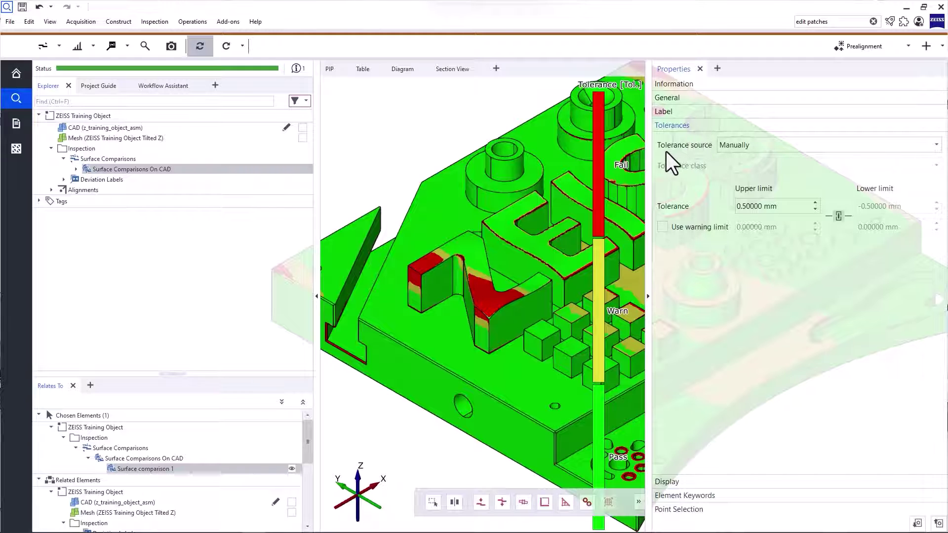
{"action": "left_click", "coordinate": [764, 149]}
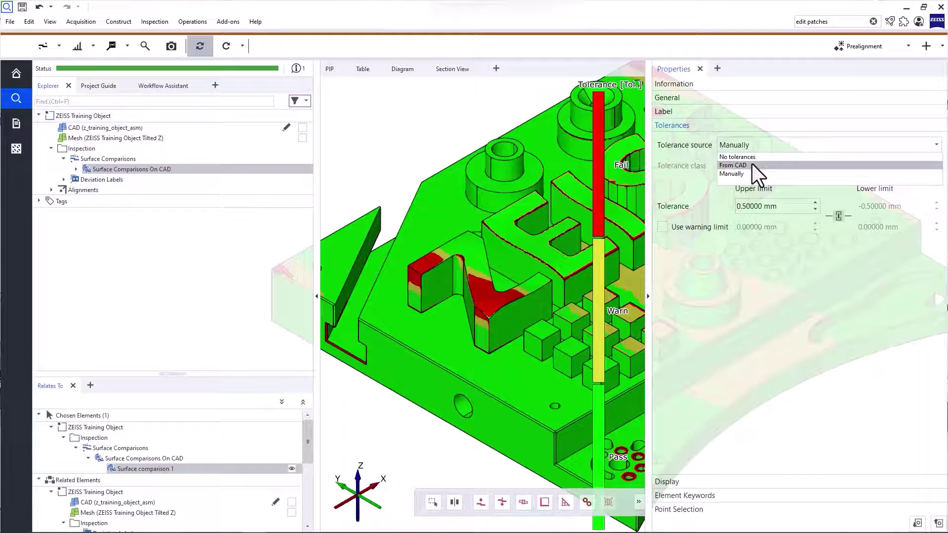
{"action": "left_click", "coordinate": [752, 164]}
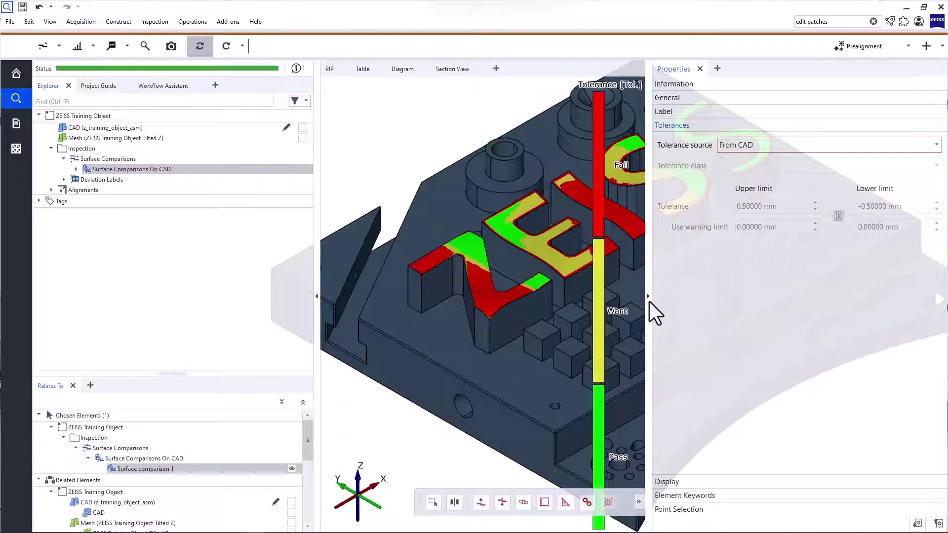
{"action": "left_click", "coordinate": [648, 297]}
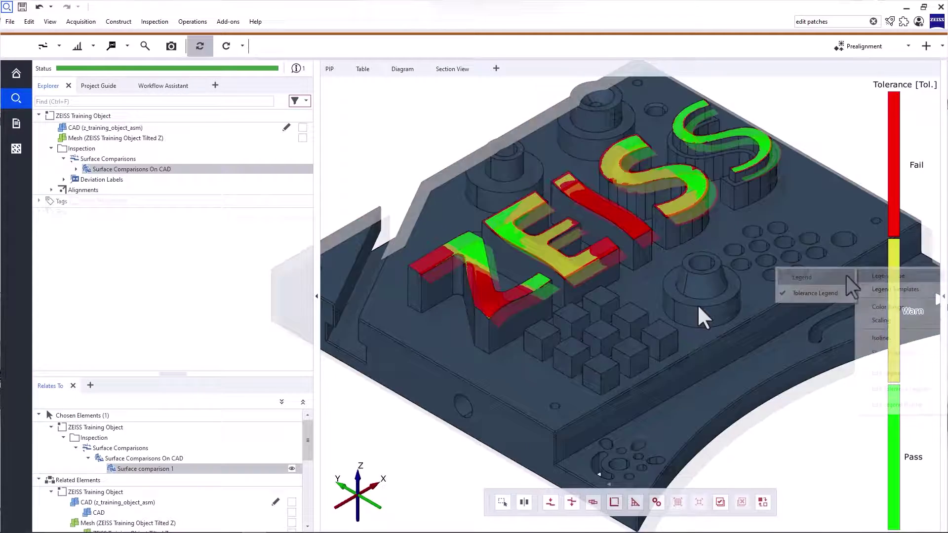
{"action": "left_click", "coordinate": [845, 275]}
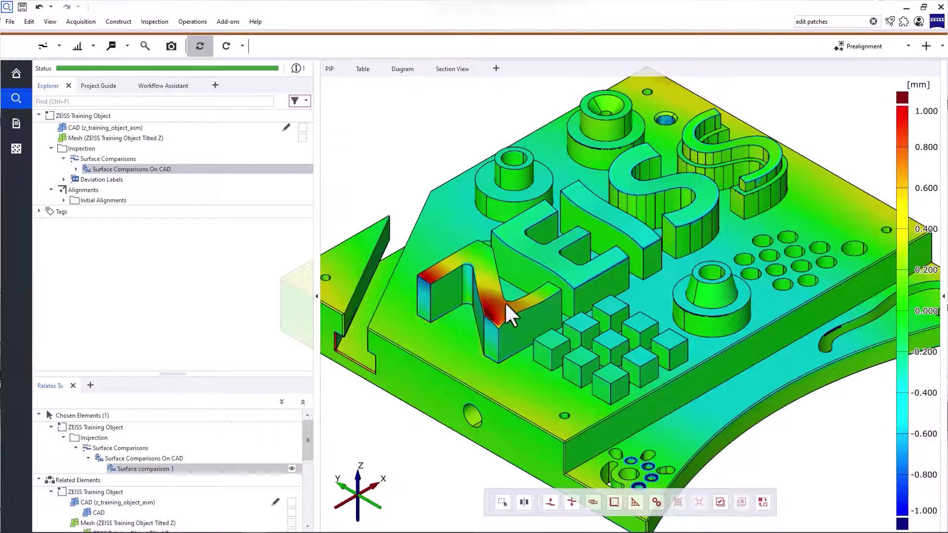
Zoom in on the Z letter to bring its red deviation hotspot into view
{"action": "scroll", "coordinate": [506, 307], "scroll_direction": "up", "scroll_amount": 3}
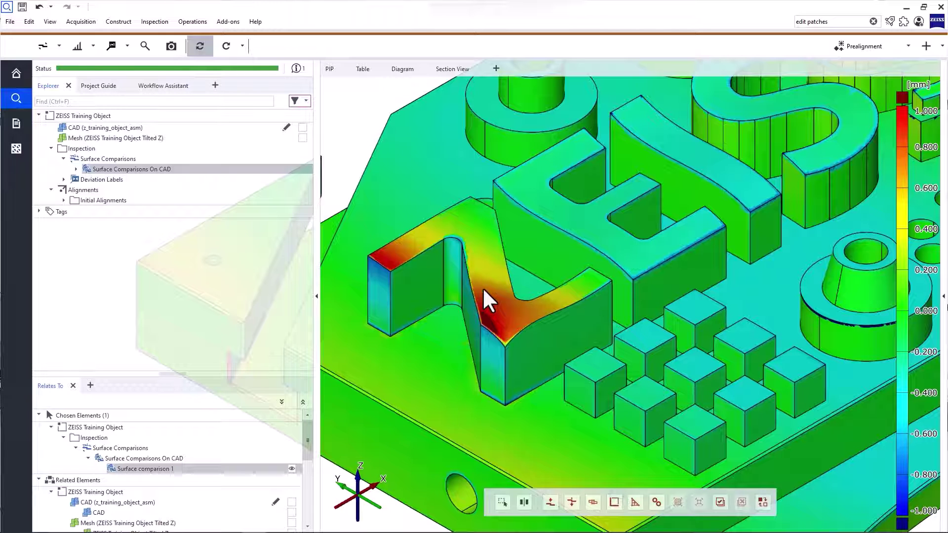
{"action": "left_click", "coordinate": [92, 190]}
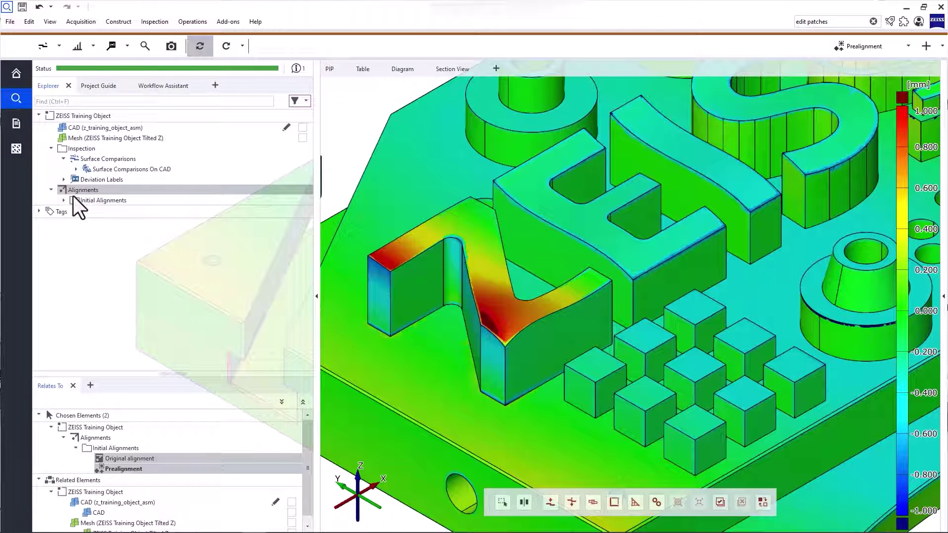
{"action": "left_click", "coordinate": [63, 200]}
{"action": "left_click", "coordinate": [112, 211]}
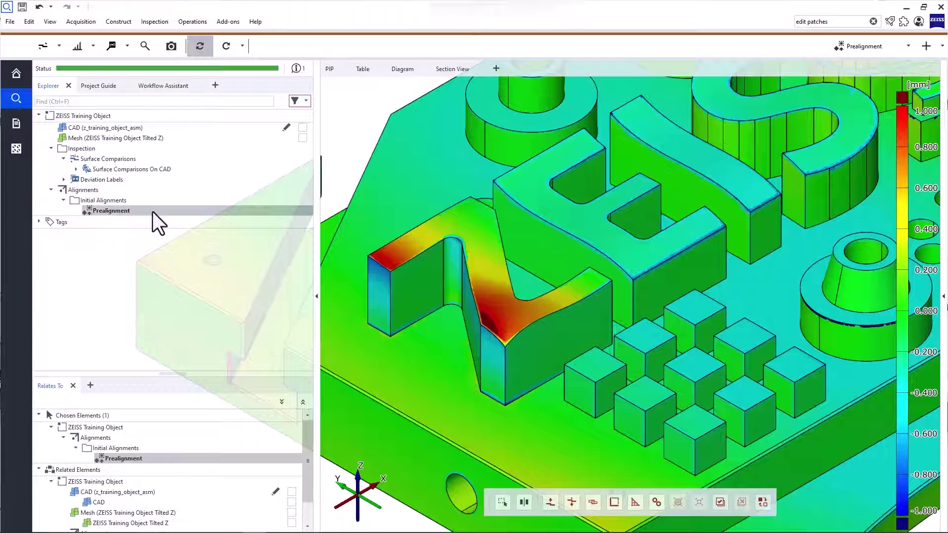
{"action": "double_click", "coordinate": [153, 211]}
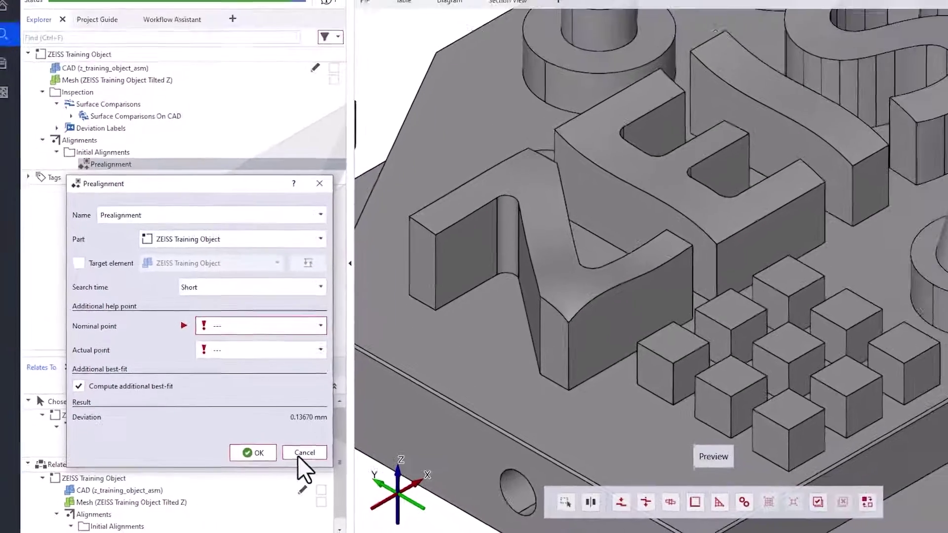
{"action": "left_click", "coordinate": [300, 456]}
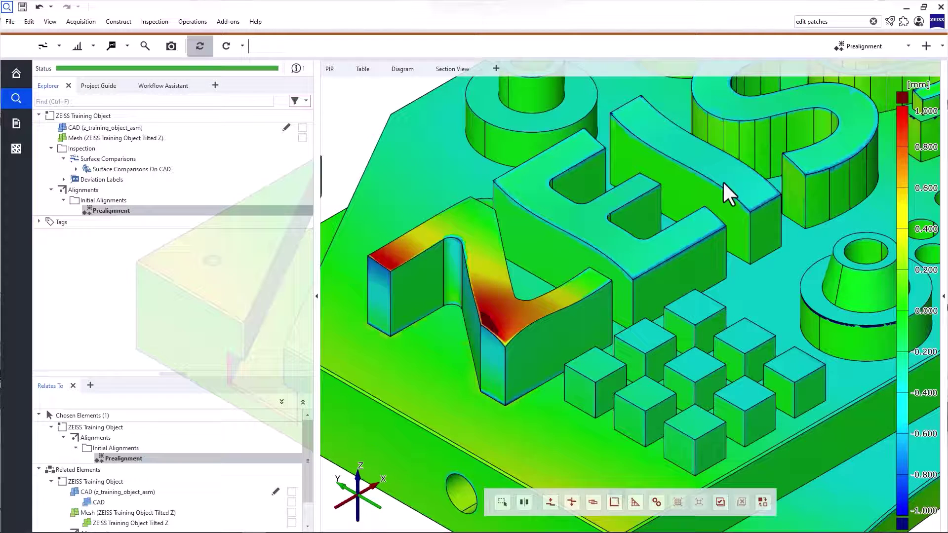
Start a new Local Best-Fit alignment, Local best-fit 1, from the Main Alignment list
{"action": "left_click", "coordinate": [927, 46]}
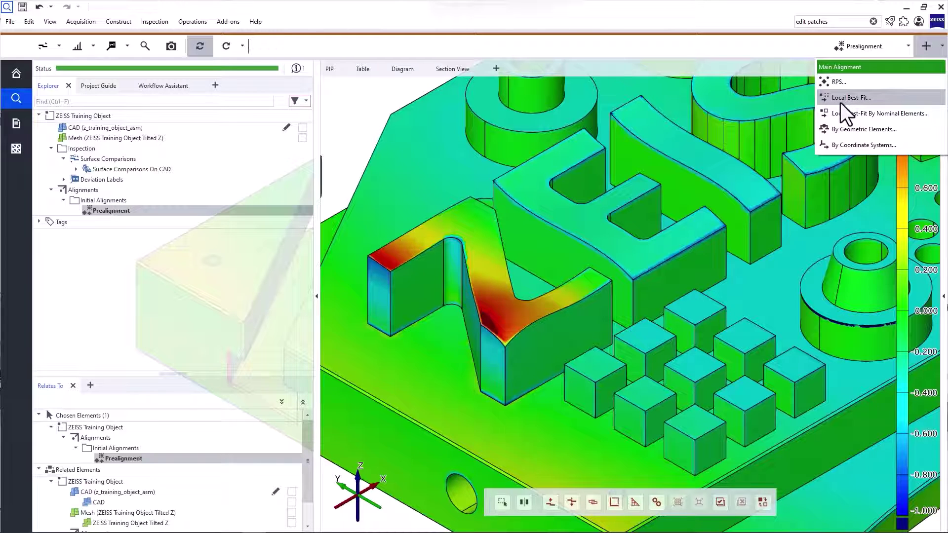
{"action": "left_click", "coordinate": [866, 100]}
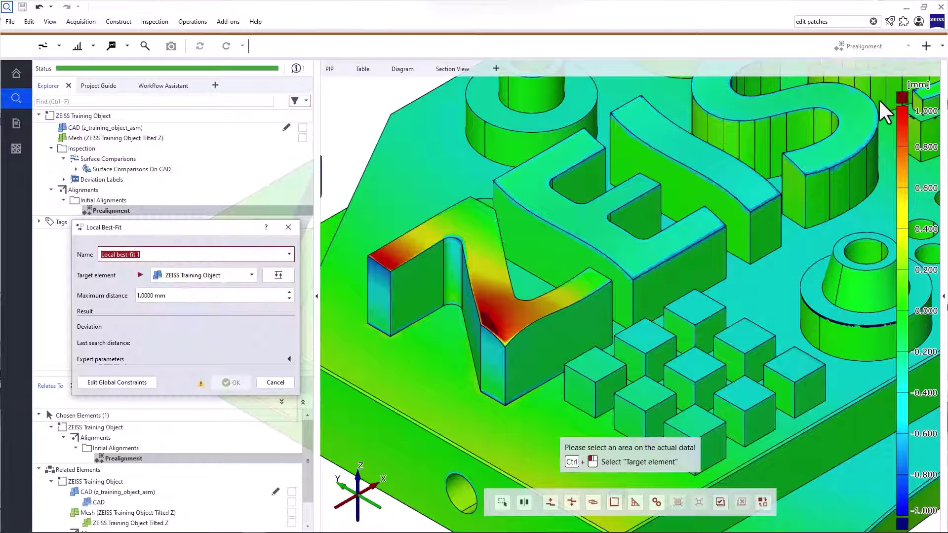
{"action": "mouse_move", "coordinate": [200, 385]}
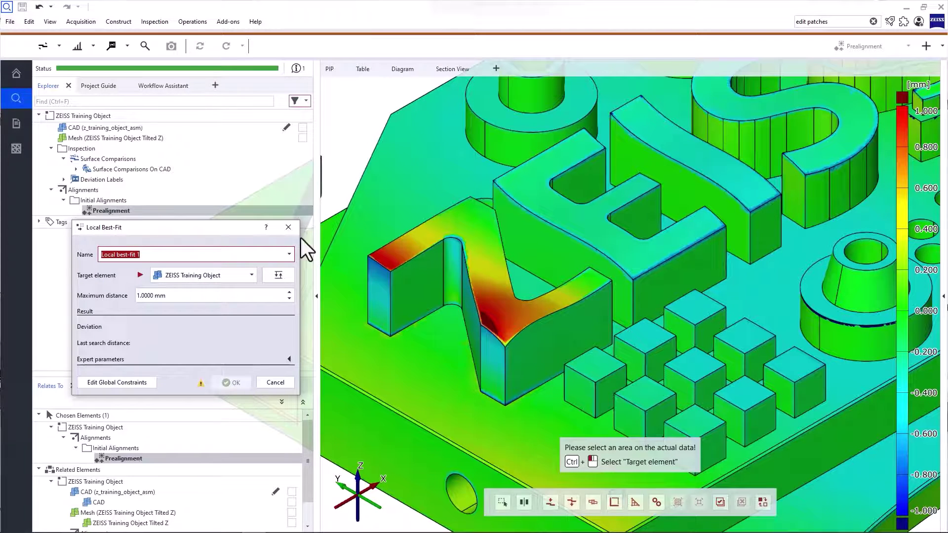
Show only the measured mesh and turn it to a straight top-down view
{"action": "left_click_drag", "start_coordinate": [150, 138], "coordinate": [500, 232]}
{"action": "left_click", "coordinate": [359, 488]}
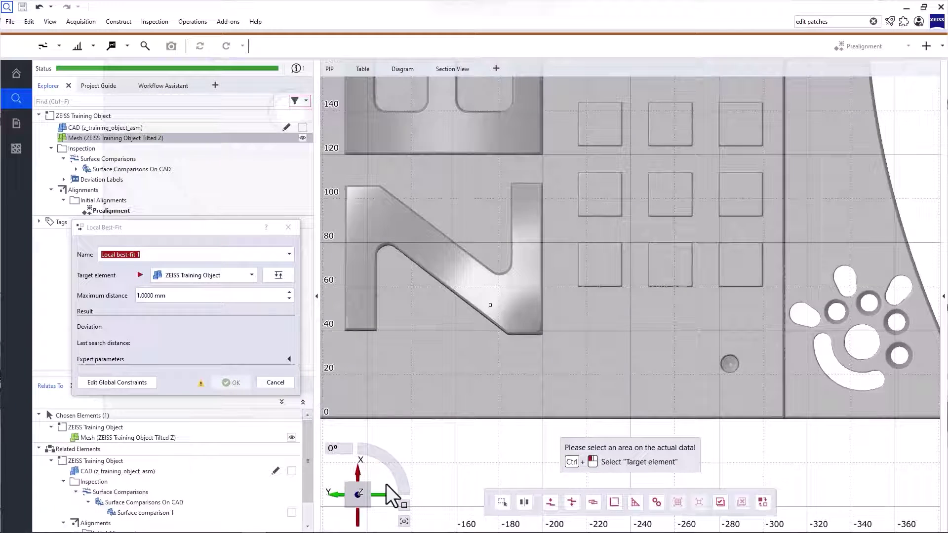
{"action": "left_click", "coordinate": [404, 490]}
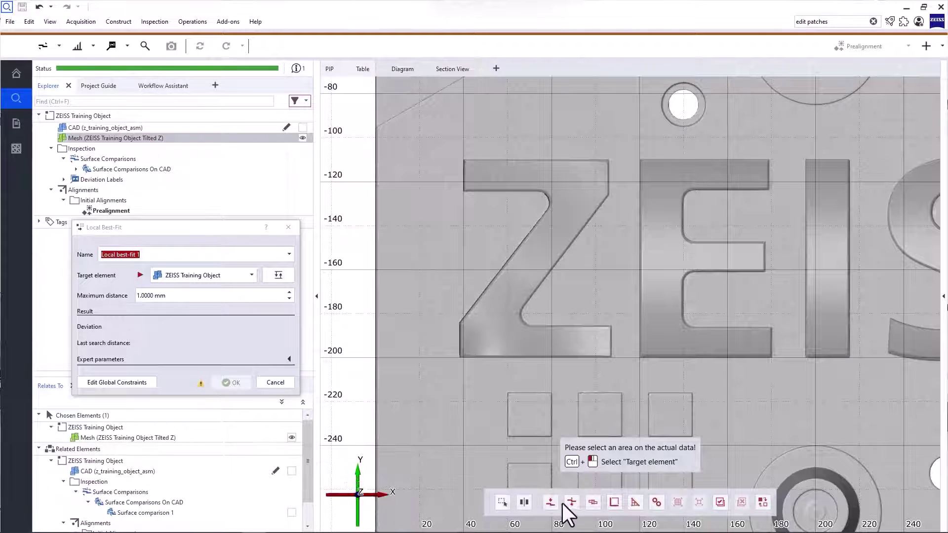
Outline and select the area around the Z letter, giving a 0.09921 mm deviation preview
{"action": "left_click", "coordinate": [576, 502]}
{"action": "left_click", "coordinate": [455, 158]}
{"action": "left_click", "coordinate": [453, 372]}
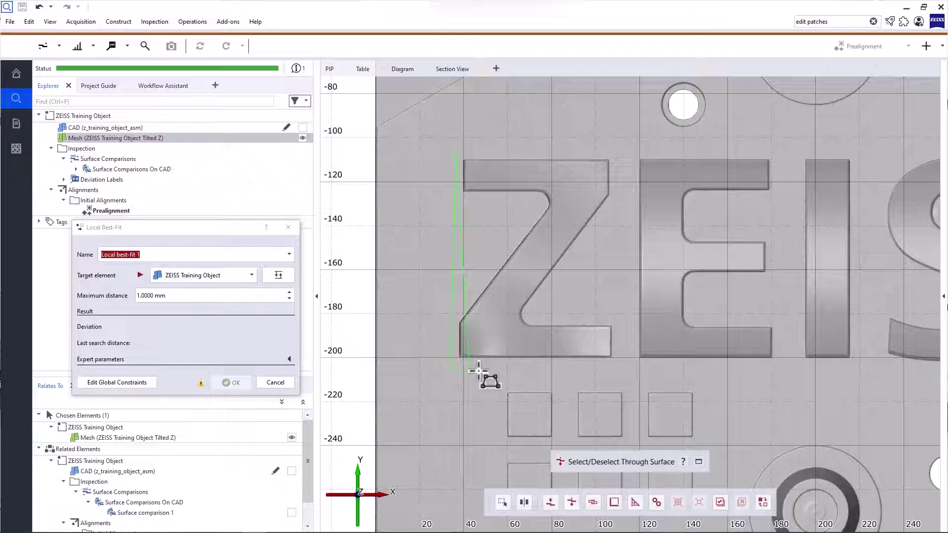
{"action": "left_click", "coordinate": [623, 372]}
{"action": "left_click", "coordinate": [627, 152]}
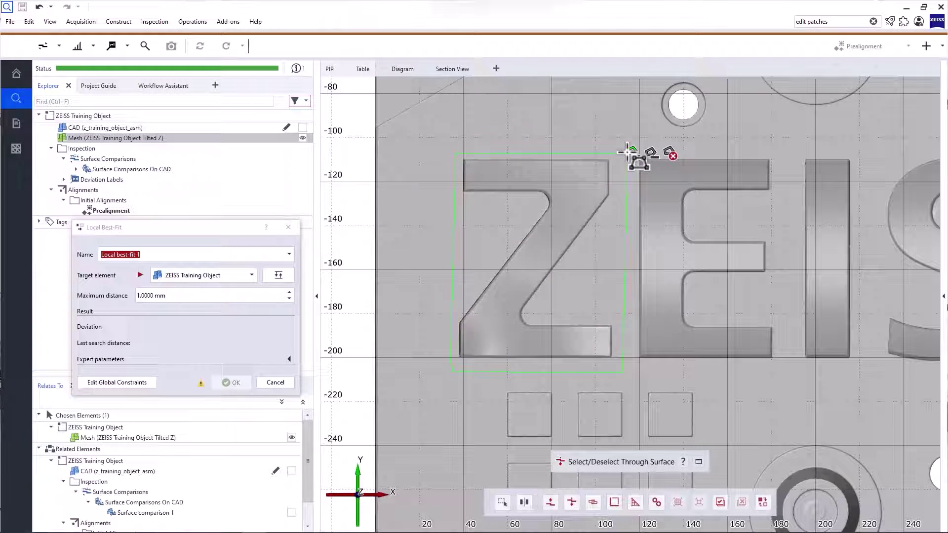
{"action": "left_click", "coordinate": [632, 150]}
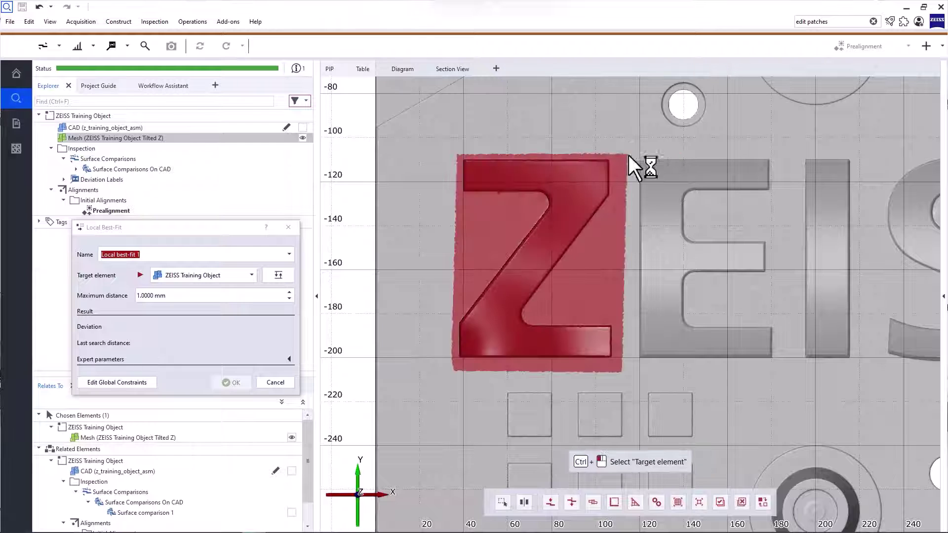
{"action": "left_click", "coordinate": [357, 516]}
Outline the base below the Z so the best-fit deviation drops to 0.03546 mm
{"action": "right_click_drag", "start_coordinate": [547, 417], "coordinate": [533, 300]}
{"action": "scroll", "coordinate": [529, 300], "scroll_direction": "down", "scroll_amount": 3}
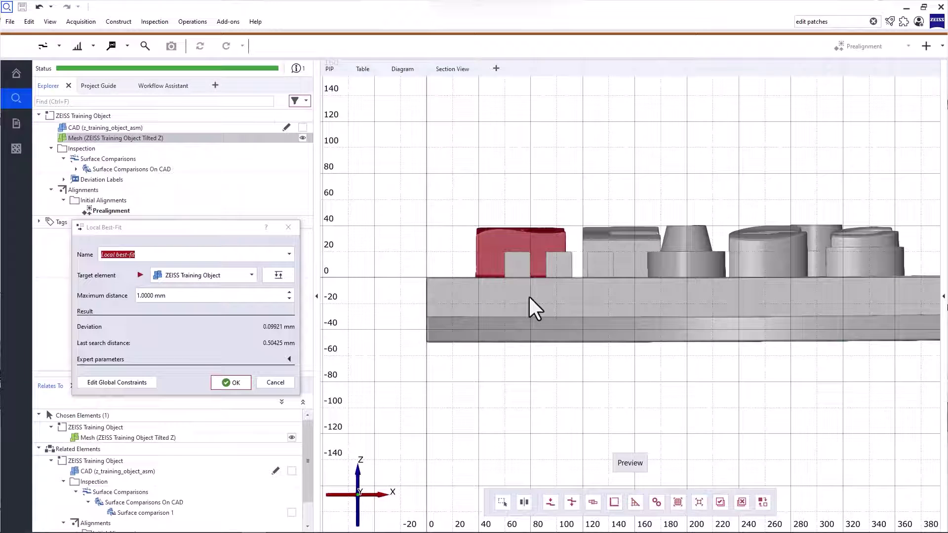
{"action": "left_click", "coordinate": [572, 503]}
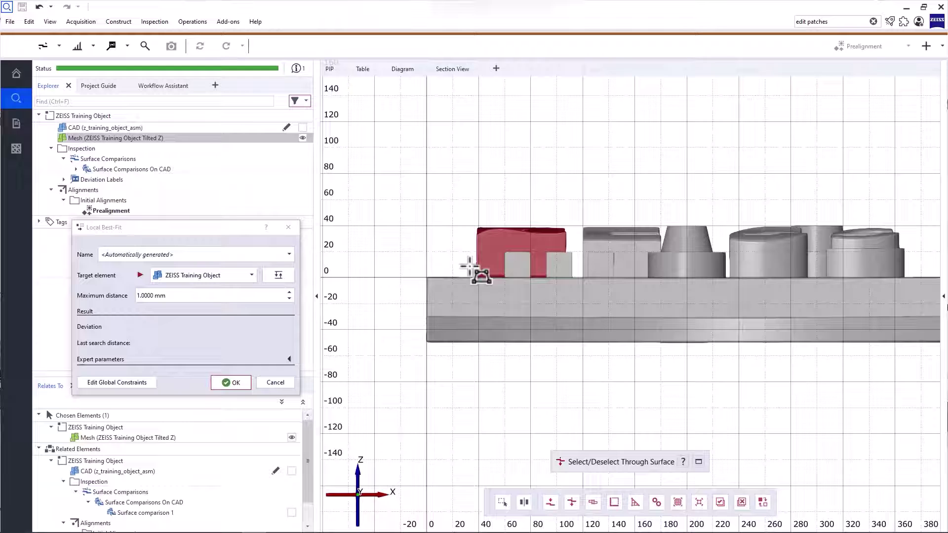
{"action": "left_click", "coordinate": [470, 269]}
{"action": "left_click", "coordinate": [470, 356]}
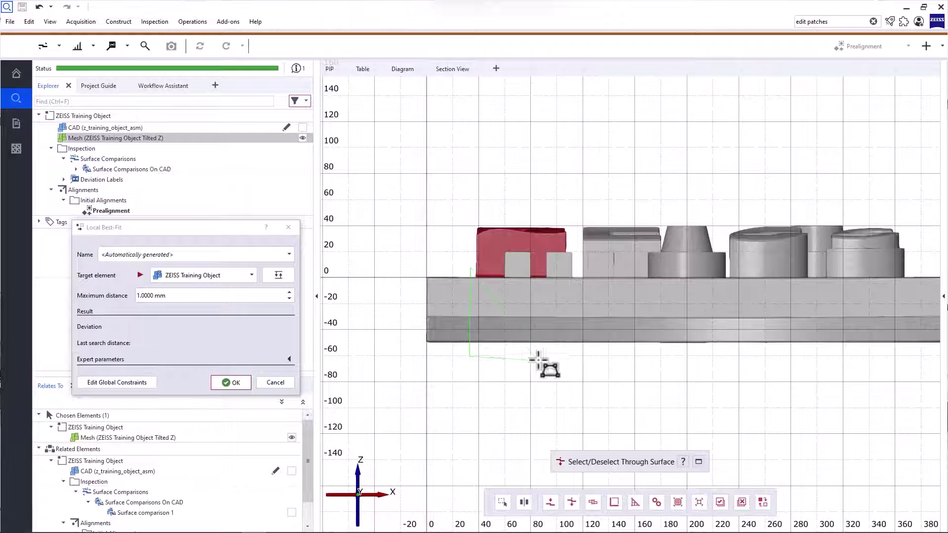
{"action": "left_click", "coordinate": [601, 359]}
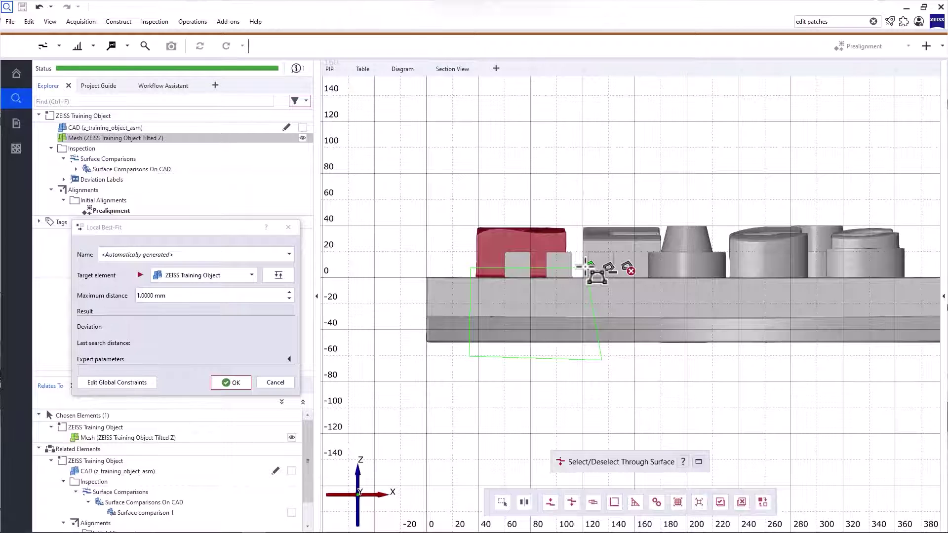
{"action": "left_click", "coordinate": [586, 267]}
{"action": "double_click", "coordinate": [609, 269]}
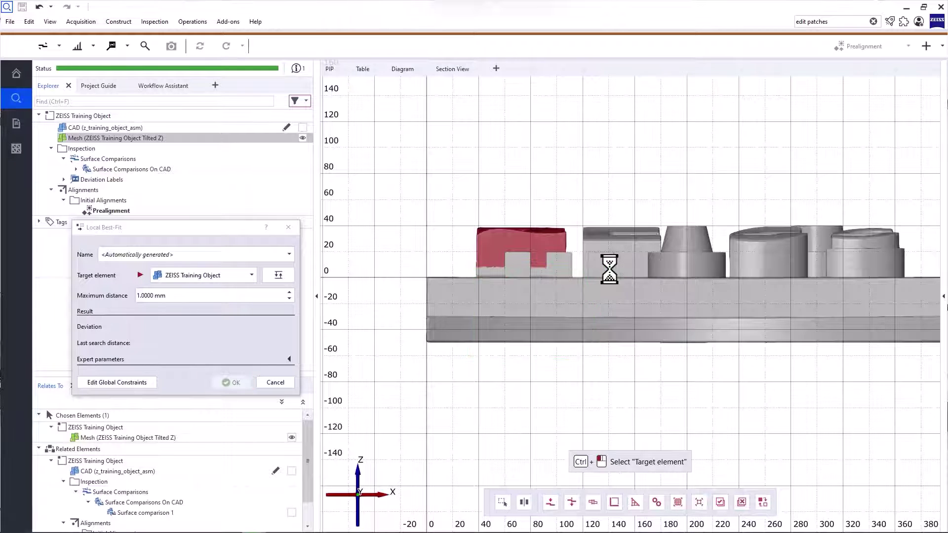
{"action": "left_click_drag", "start_coordinate": [544, 273], "coordinate": [597, 325]}
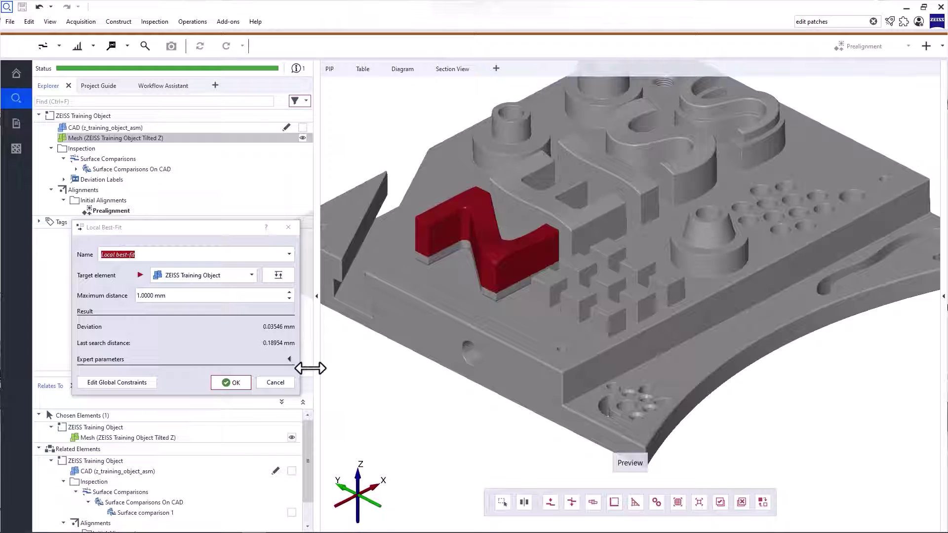
Apply Local best-fit 1 and display the Surface Comparisons On CAD colour map
{"action": "left_click", "coordinate": [243, 387]}
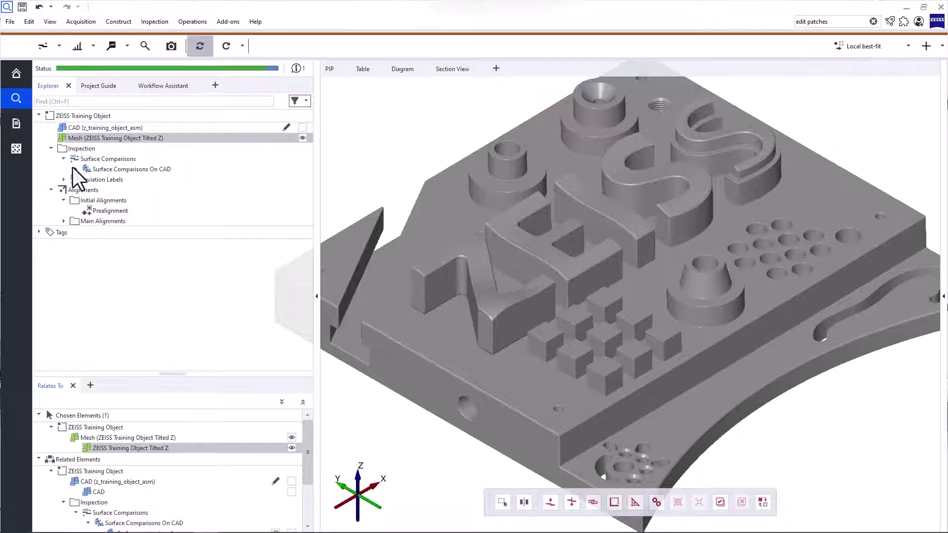
{"action": "left_click_drag", "start_coordinate": [73, 168], "coordinate": [499, 265]}
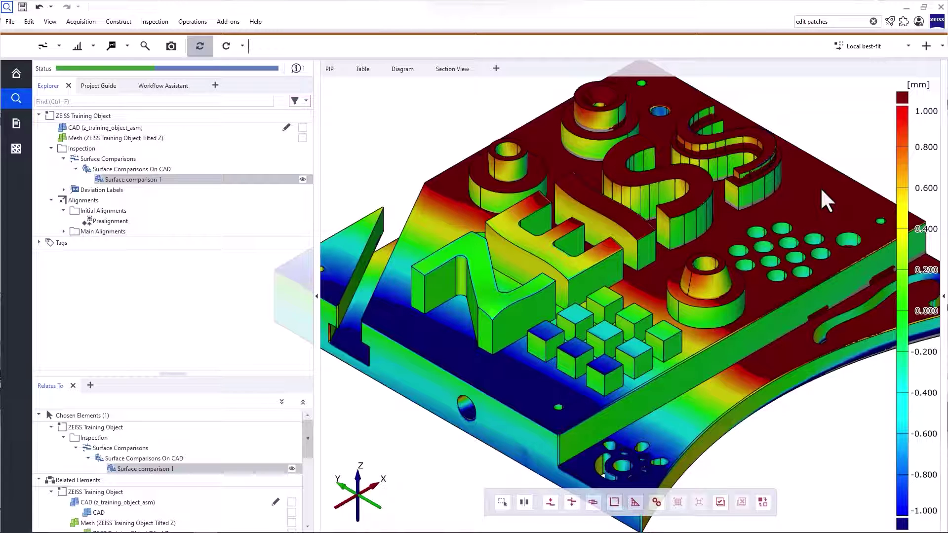
Make Prealignment the active alignment and display only the CAD model
{"action": "left_click", "coordinate": [891, 51]}
{"action": "left_click", "coordinate": [890, 74]}
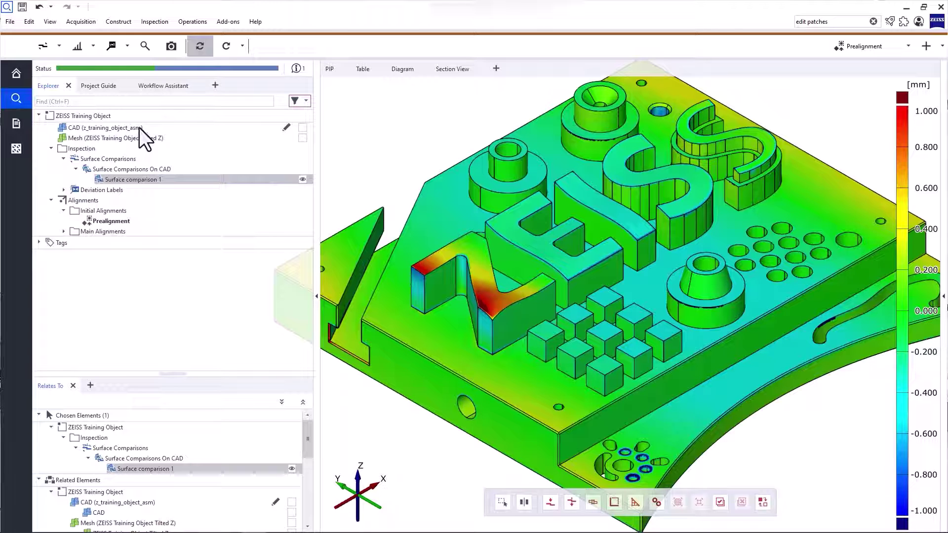
{"action": "left_click_drag", "start_coordinate": [140, 128], "coordinate": [398, 213]}
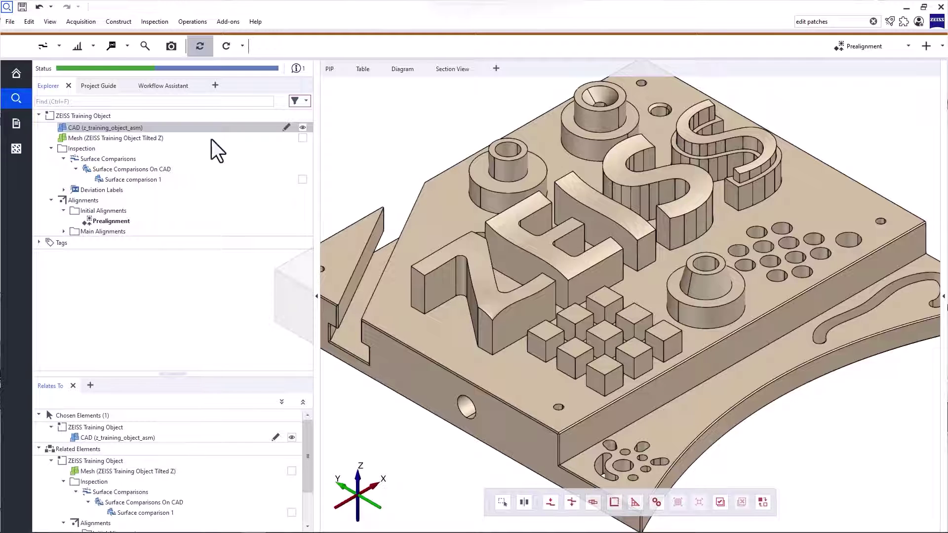
Set up an inspection section on CAD along Plane X at 203 mm position
{"action": "left_click", "coordinate": [93, 50]}
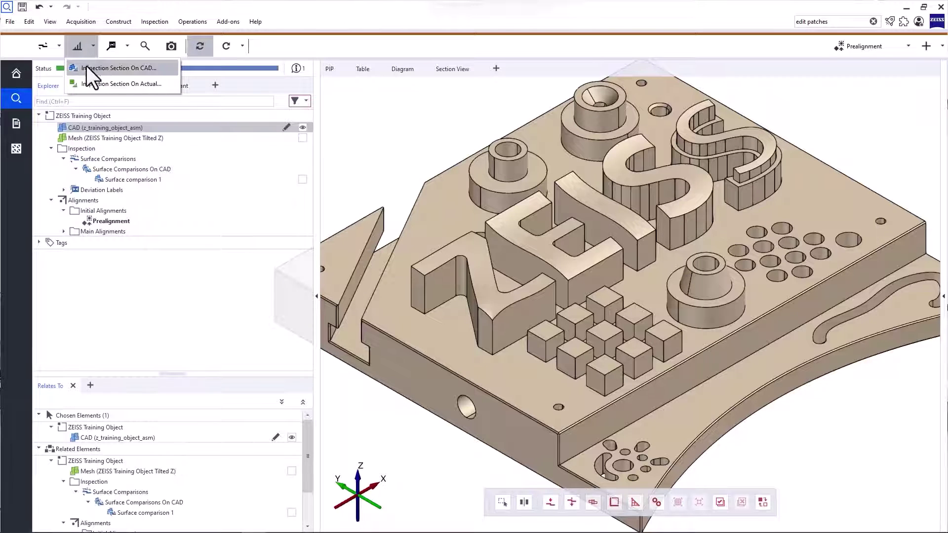
{"action": "left_click", "coordinate": [161, 70]}
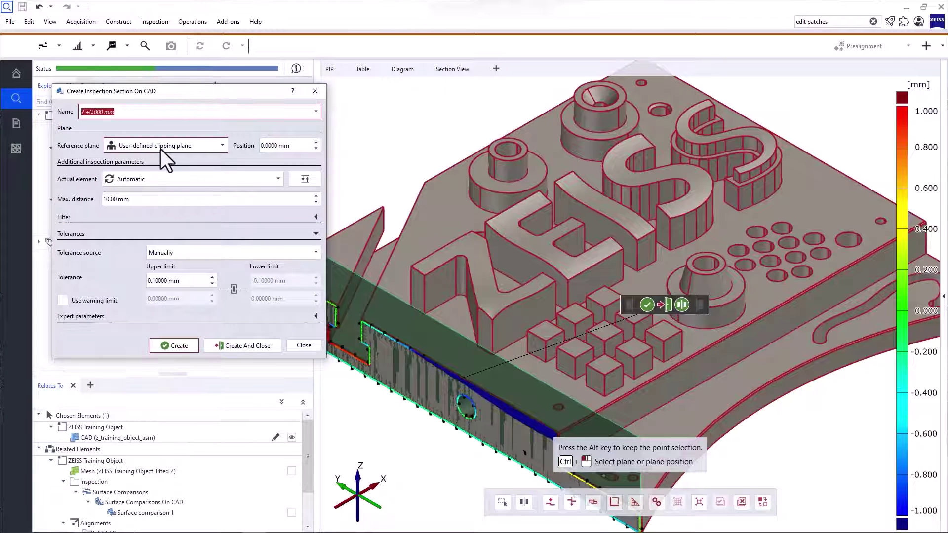
{"action": "left_click", "coordinate": [162, 149]}
{"action": "left_click", "coordinate": [161, 171]}
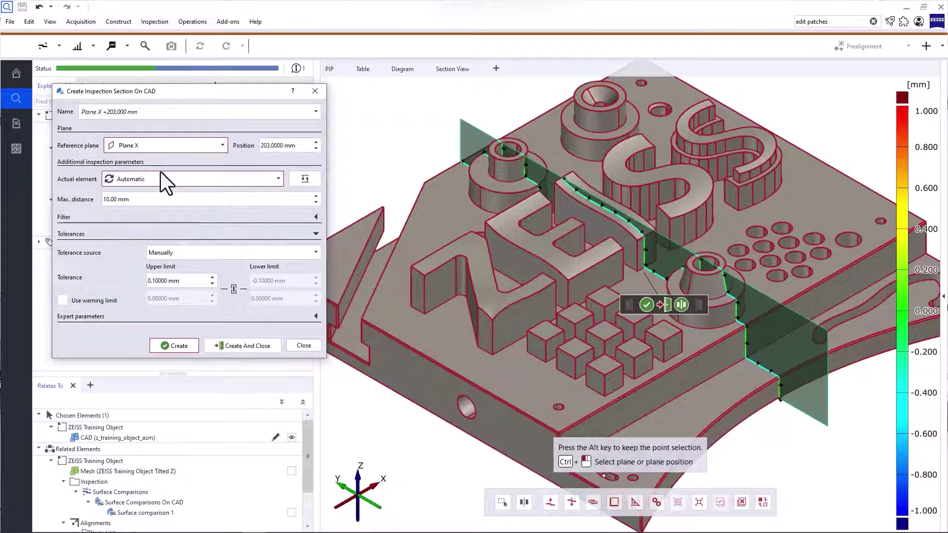
{"action": "left_click", "coordinate": [270, 150]}
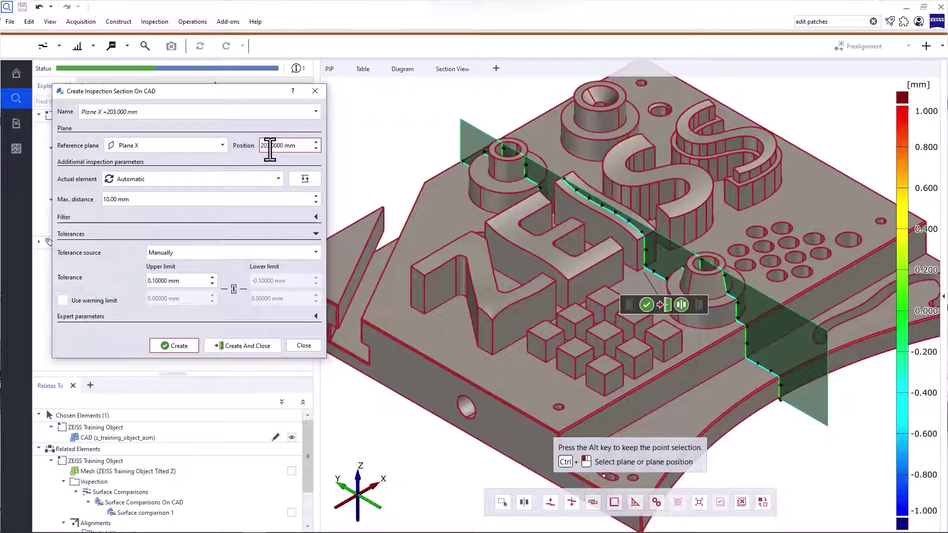
{"action": "scroll", "coordinate": [271, 148], "scroll_direction": "down", "scroll_amount": 6}
{"action": "scroll", "coordinate": [271, 148], "scroll_direction": "up", "scroll_amount": 6}
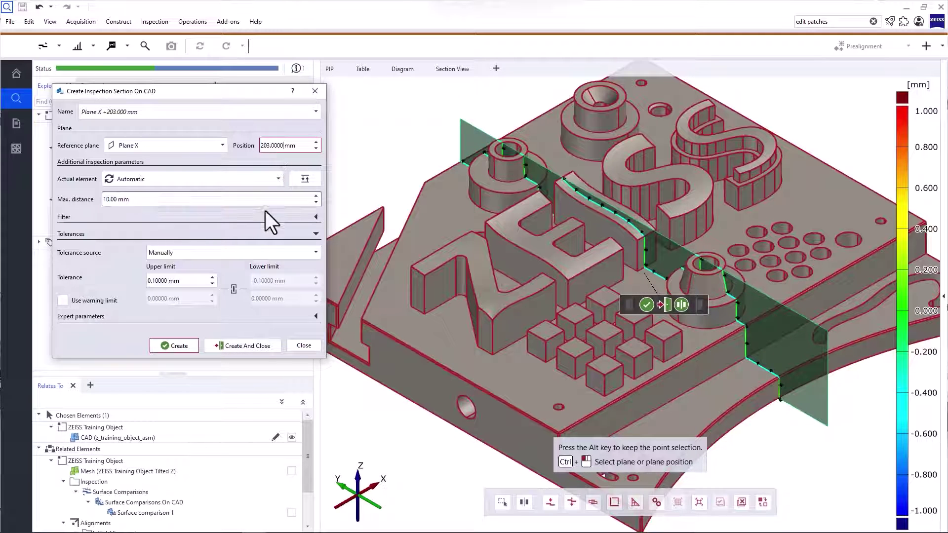
Create the section and select its nominal and actual Plane X +203.000 mm entries in the Explorer
{"action": "left_click", "coordinate": [253, 344]}
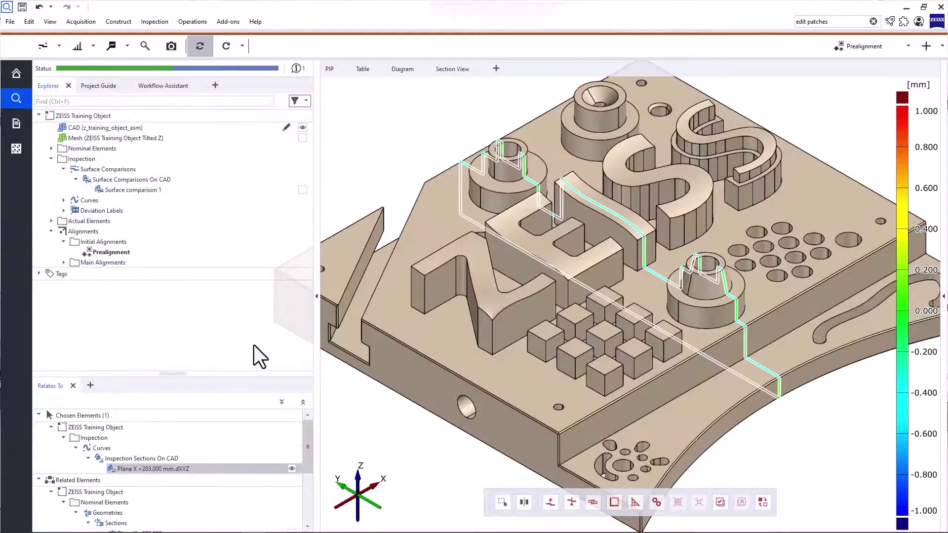
{"action": "left_click", "coordinate": [51, 148]}
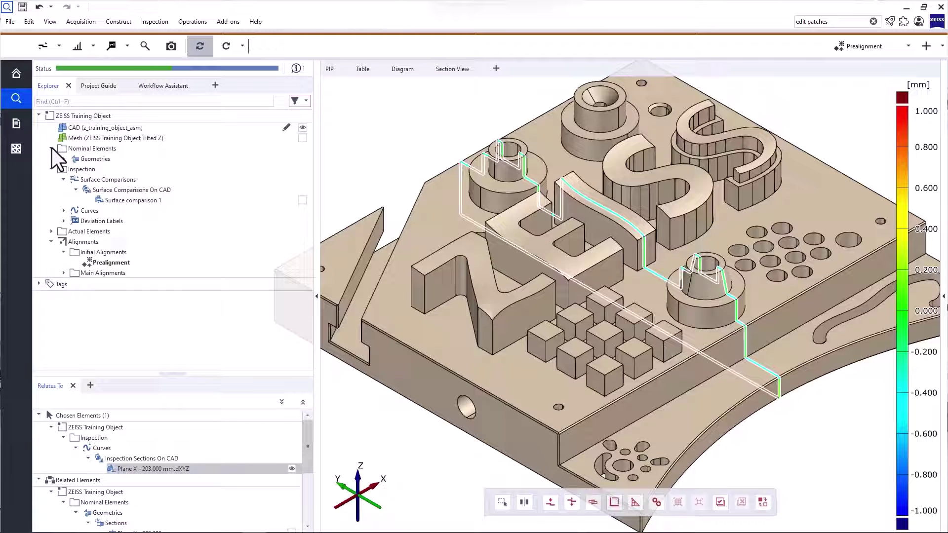
{"action": "left_click", "coordinate": [74, 169]}
{"action": "left_click", "coordinate": [126, 181]}
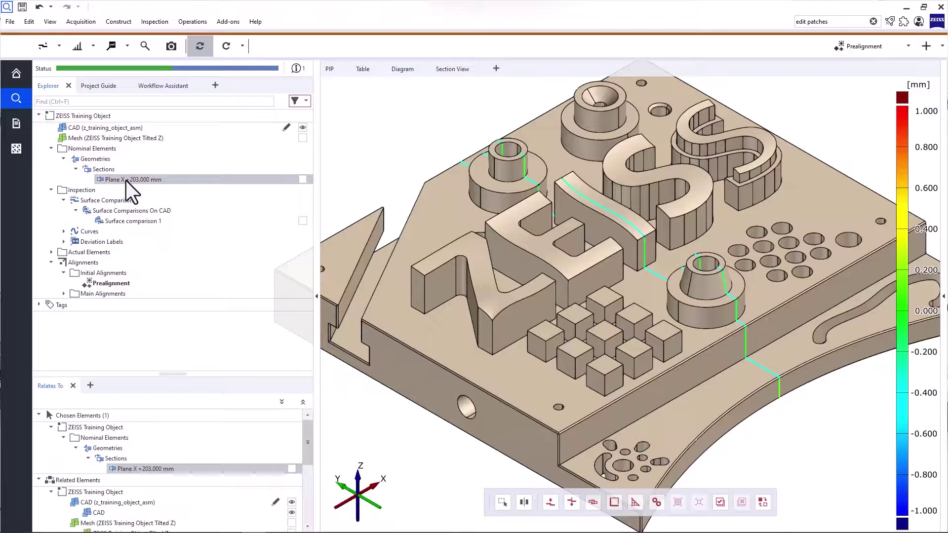
{"action": "left_click", "coordinate": [53, 252]}
{"action": "left_click", "coordinate": [63, 261]}
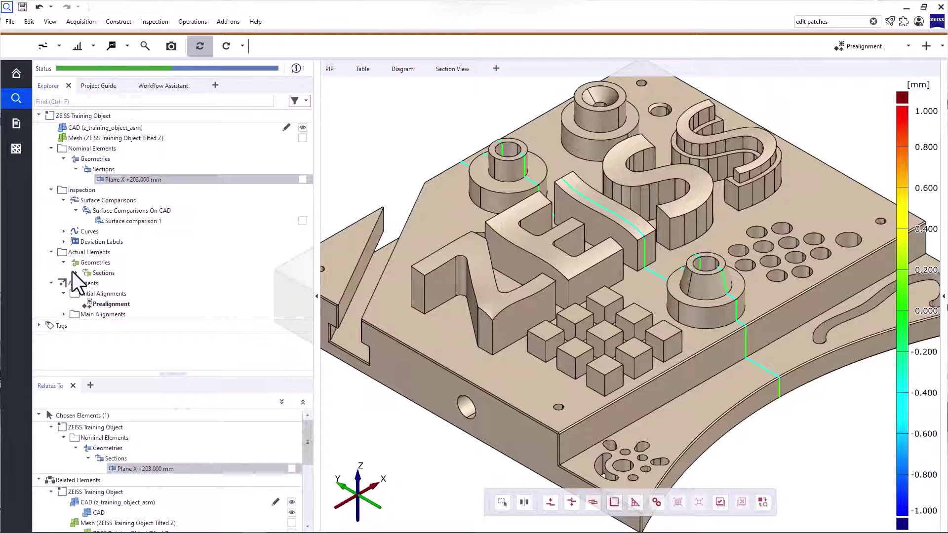
{"action": "left_click", "coordinate": [76, 273]}
{"action": "left_click", "coordinate": [108, 283]}
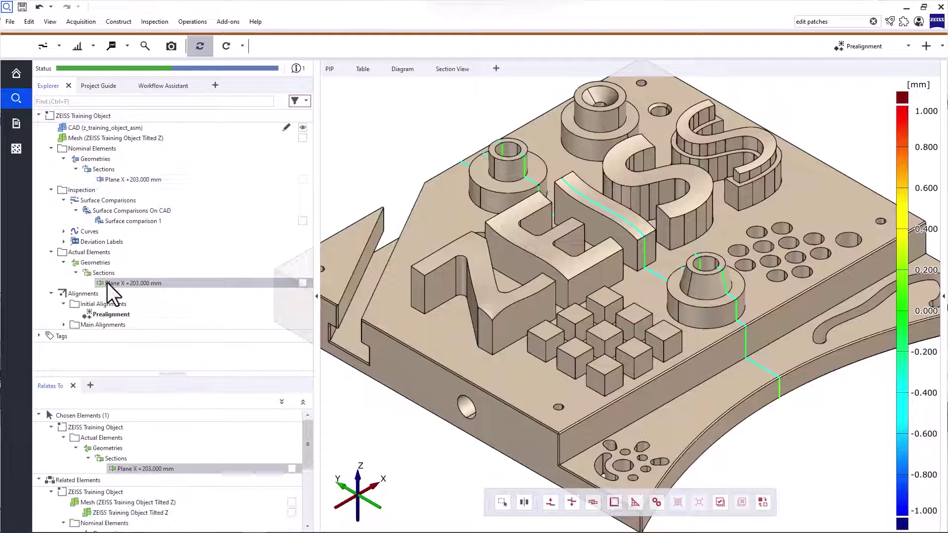
Display only the Plane X +203.000 mm.dXYZ deviation curve in the view
{"action": "left_click", "coordinate": [64, 231]}
{"action": "left_click", "coordinate": [76, 241]}
{"action": "left_click", "coordinate": [106, 252]}
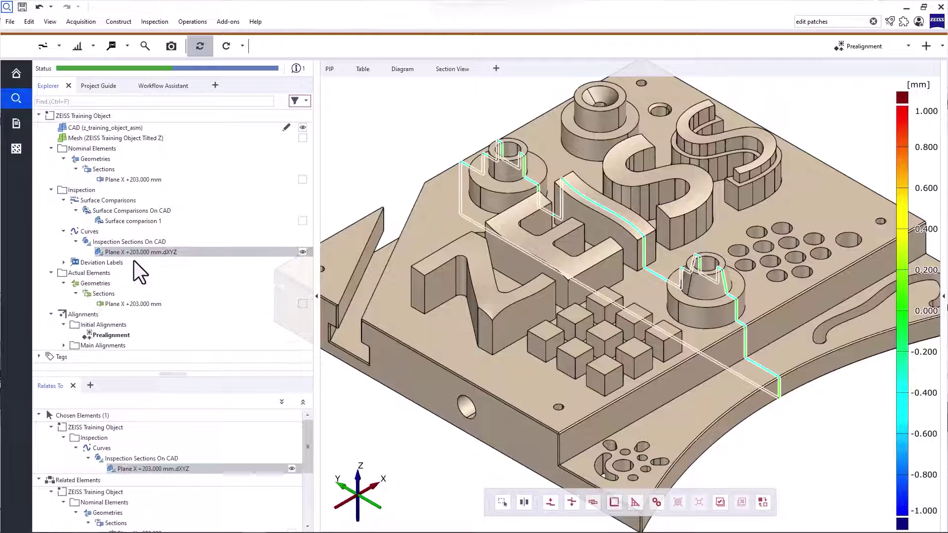
{"action": "left_click_drag", "start_coordinate": [135, 252], "coordinate": [493, 242]}
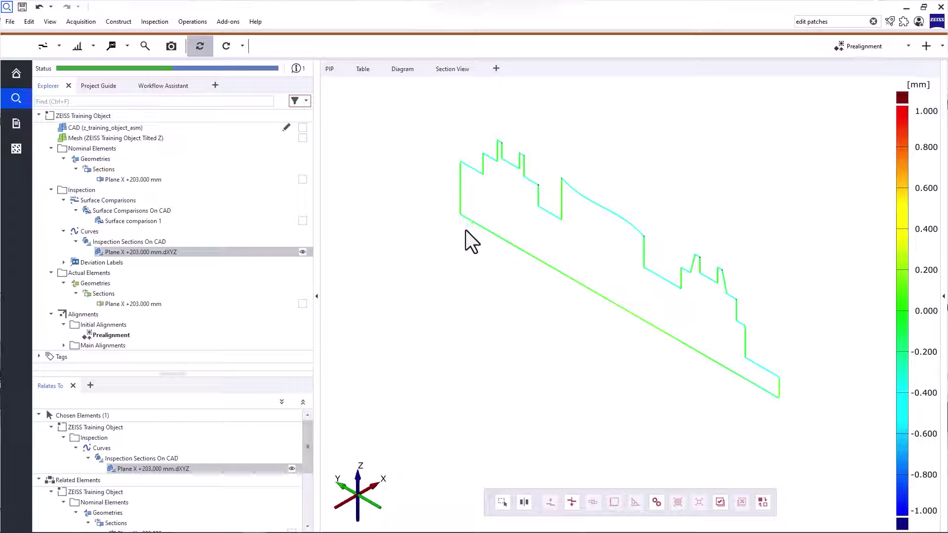
Label the section with equidistant deviation labels every 50 mm and show the CAD model again
{"action": "left_click", "coordinate": [129, 53]}
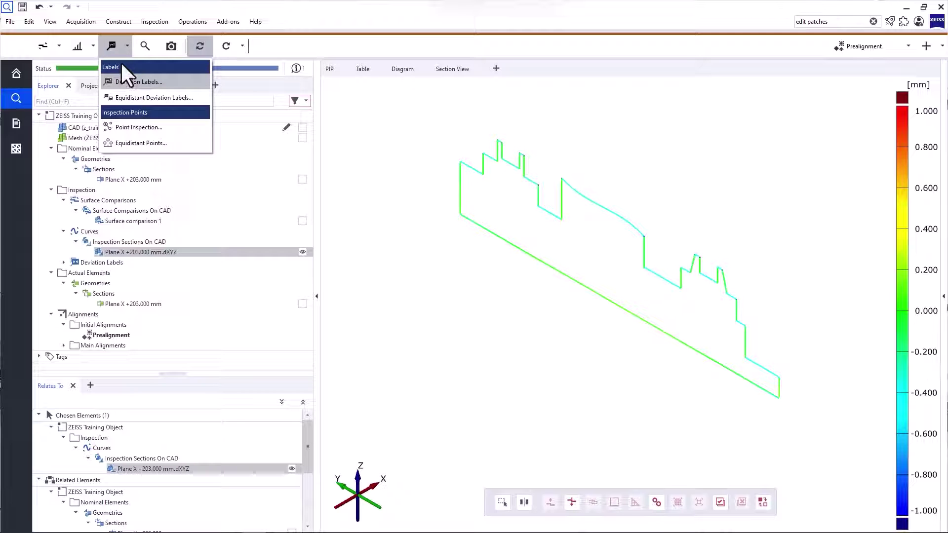
{"action": "left_click", "coordinate": [178, 100]}
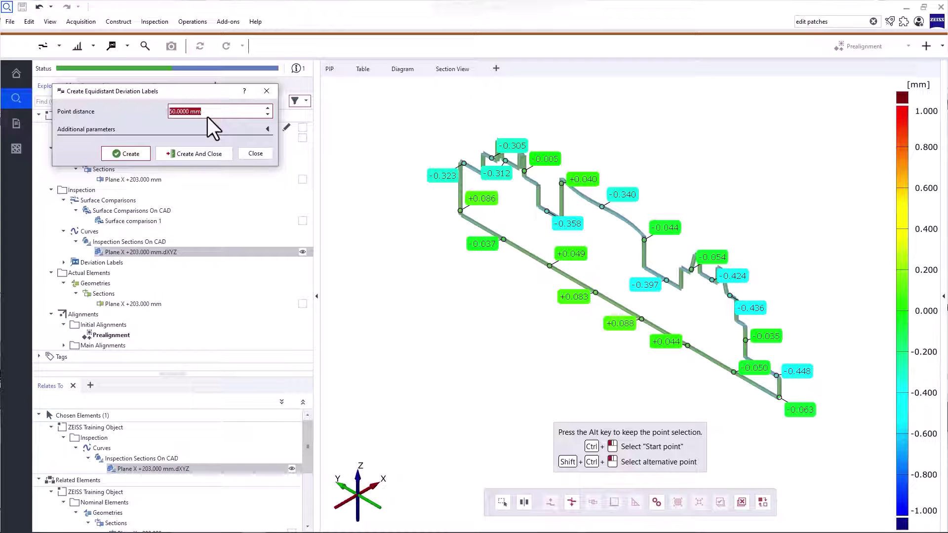
{"action": "left_click", "coordinate": [218, 158]}
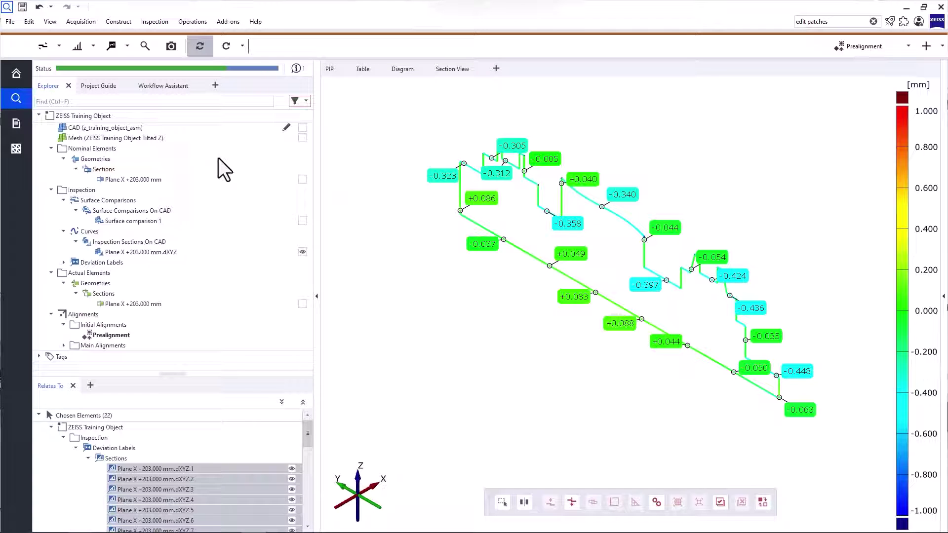
{"action": "left_click", "coordinate": [304, 127]}
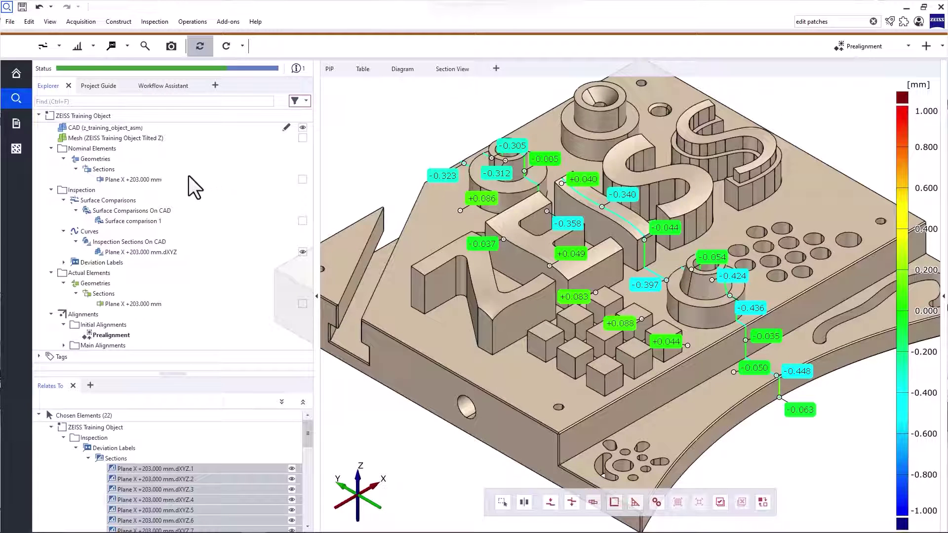
Move the Plane X inspection section from 203 mm to 133 mm via its creation parameters
{"action": "left_click", "coordinate": [152, 181]}
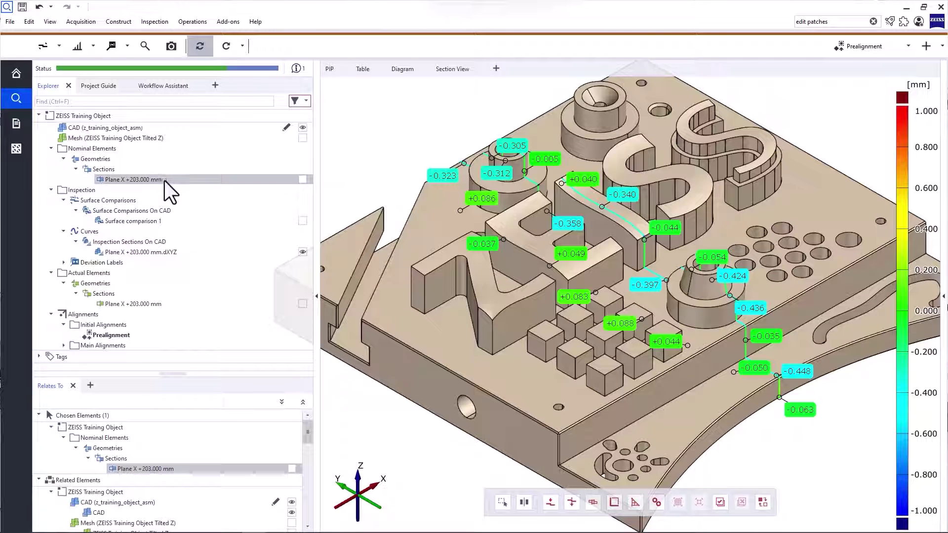
{"action": "right_click", "coordinate": [168, 179]}
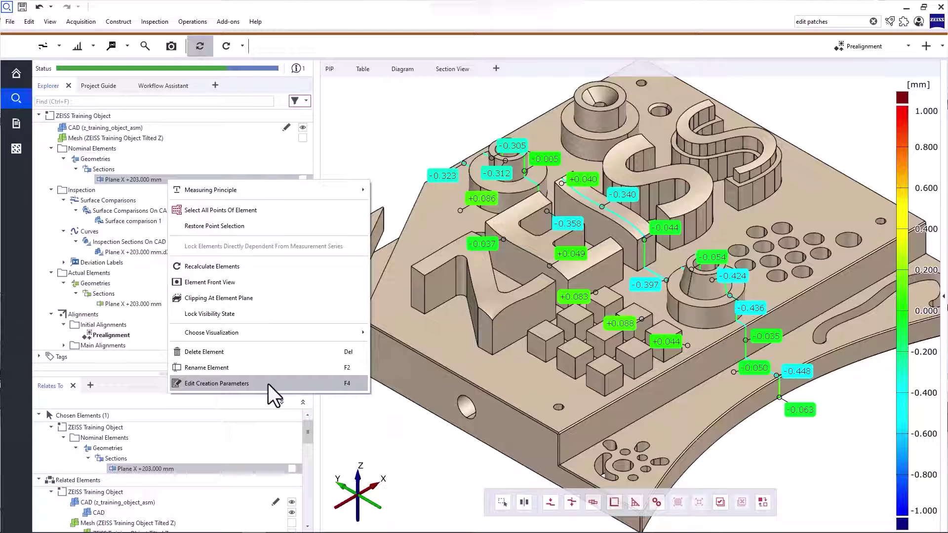
{"action": "key", "text": "F4"}
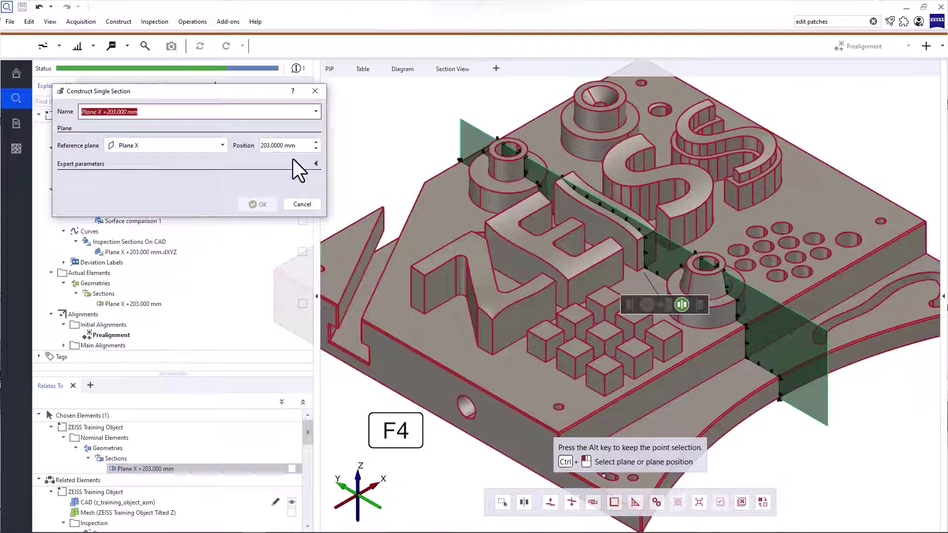
{"action": "left_click", "coordinate": [267, 146]}
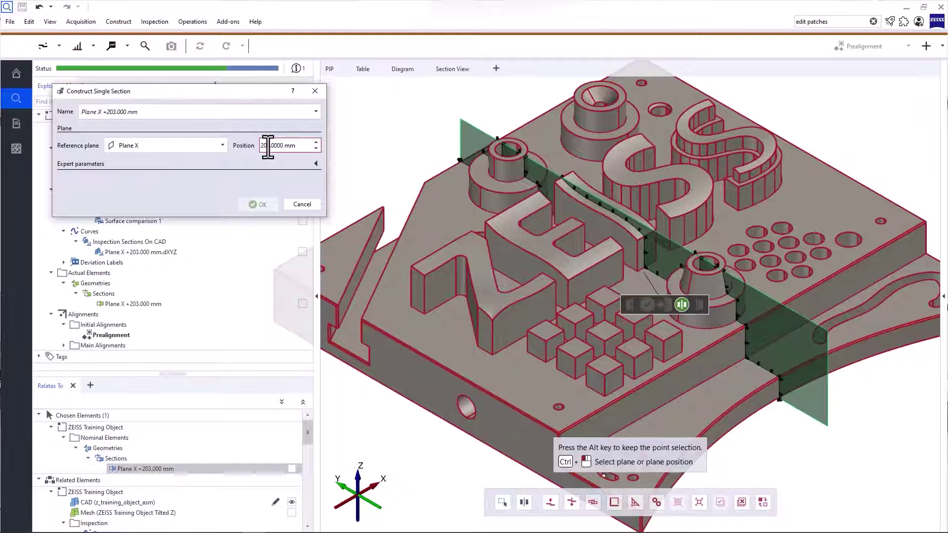
{"action": "scroll", "coordinate": [268, 146], "scroll_direction": "down", "scroll_amount": 7}
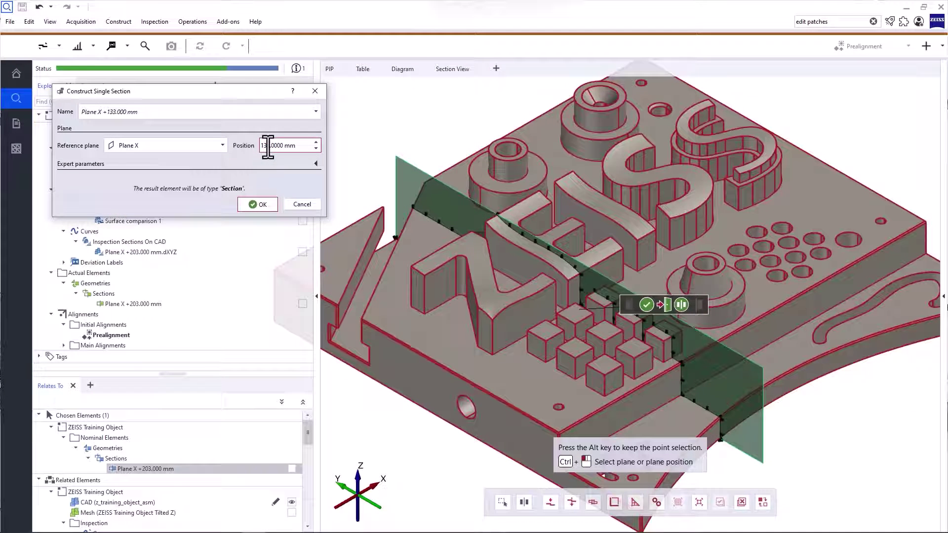
{"action": "left_click", "coordinate": [261, 205]}
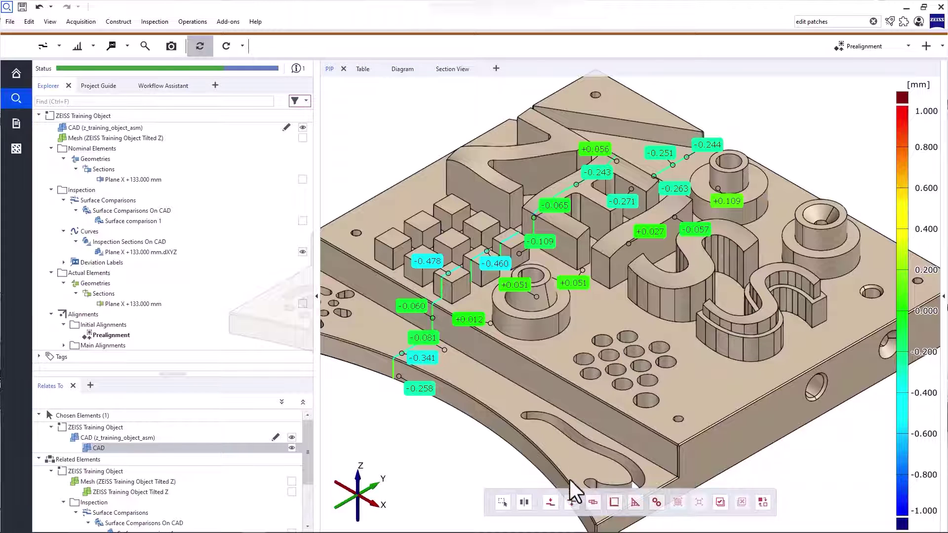
Clip the part at the 133 mm X-plane section and trim the clipping box to hide lower labels
{"action": "left_click", "coordinate": [525, 502]}
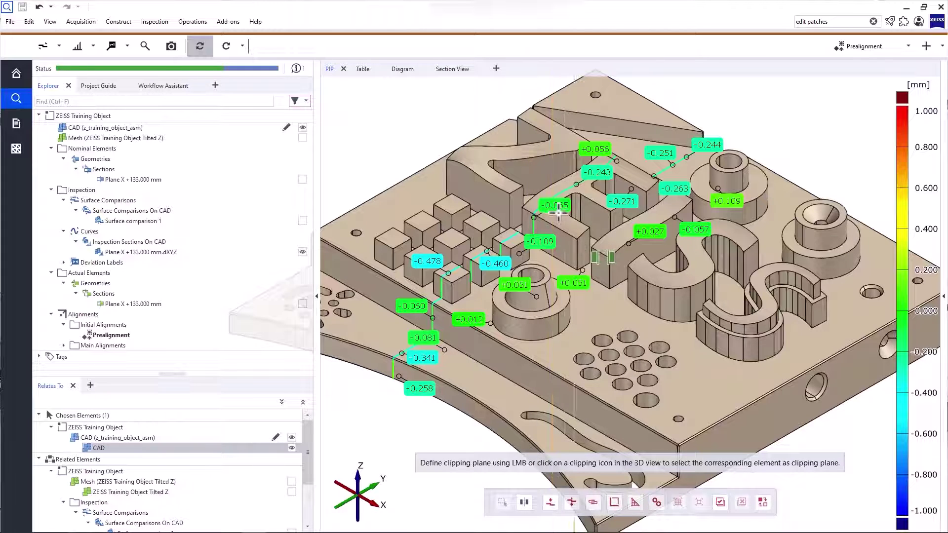
{"action": "left_click", "coordinate": [534, 214]}
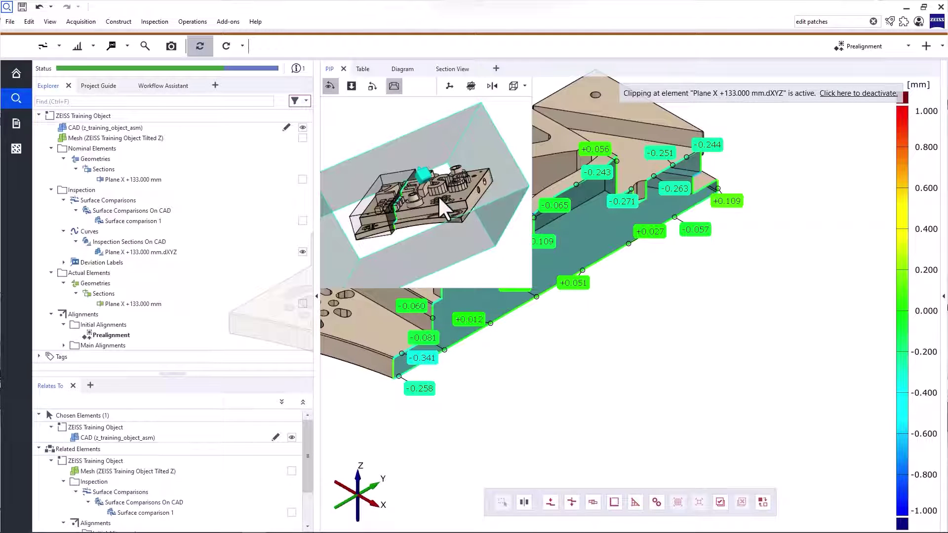
{"action": "left_click_drag", "start_coordinate": [438, 195], "coordinate": [477, 217]}
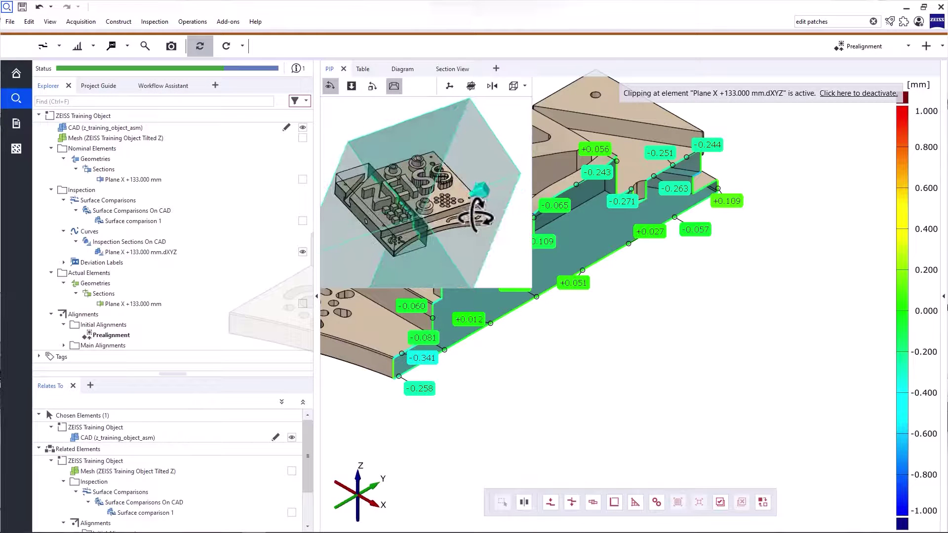
{"action": "left_click", "coordinate": [395, 228]}
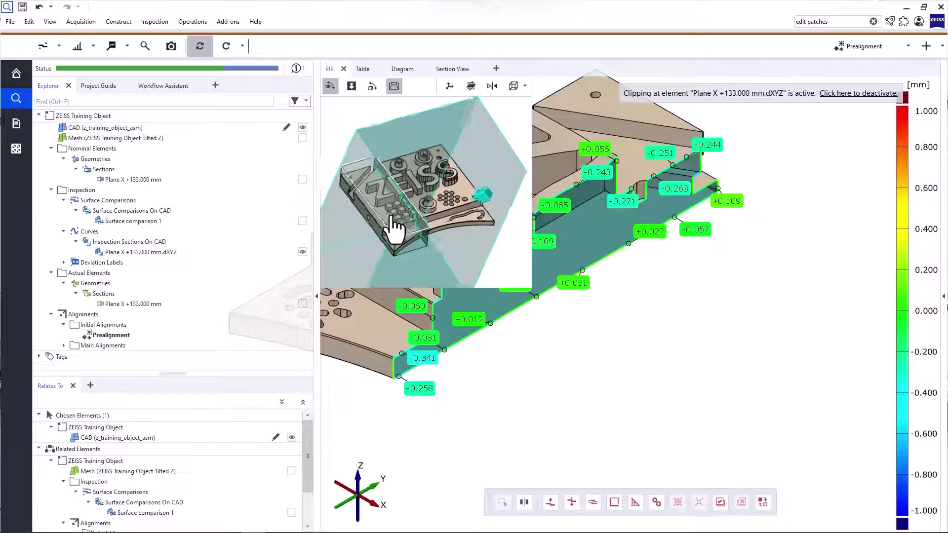
{"action": "left_click_drag", "start_coordinate": [409, 203], "coordinate": [427, 195]}
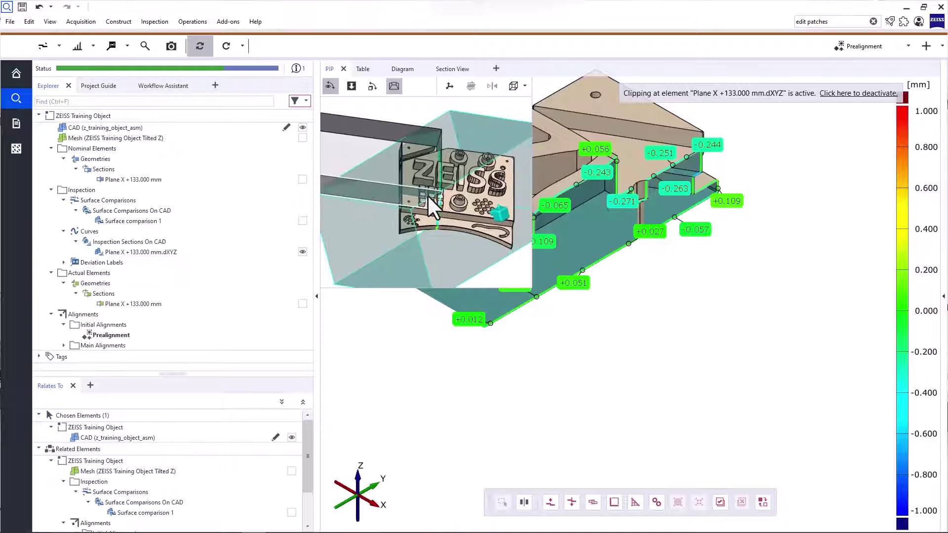
Deactivate clipping so the whole part shows with its section deviation labels
{"action": "left_click_drag", "start_coordinate": [578, 204], "coordinate": [643, 274]}
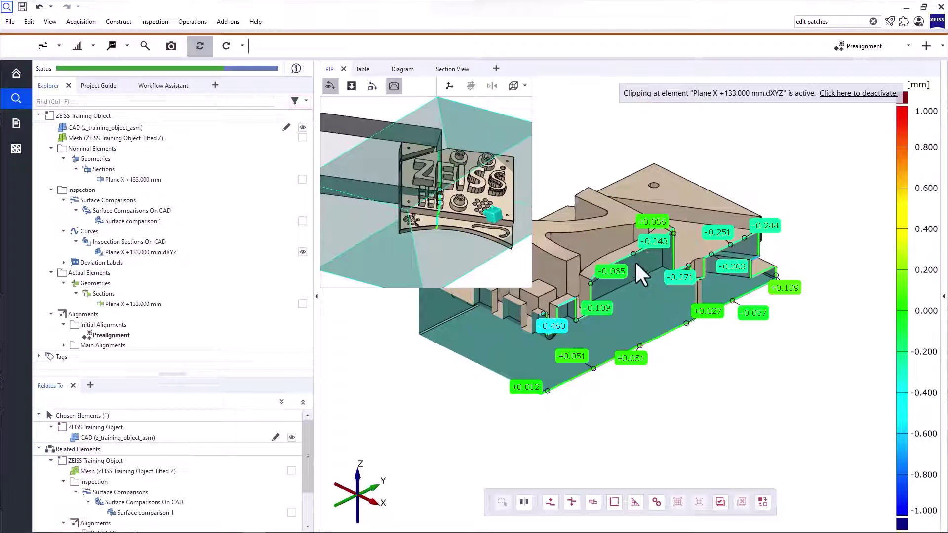
{"action": "right_click_drag", "start_coordinate": [642, 274], "coordinate": [726, 277]}
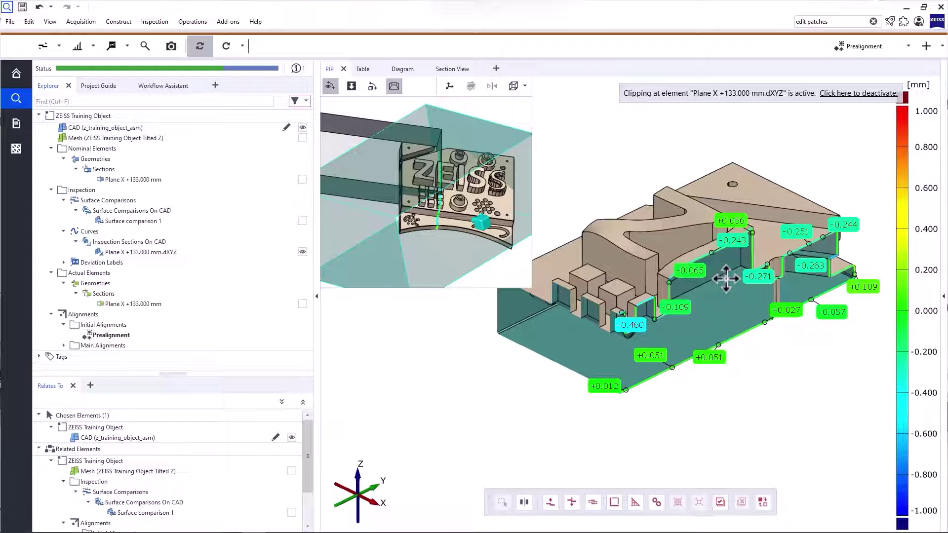
{"action": "left_click", "coordinate": [853, 101]}
{"action": "right_click_drag", "start_coordinate": [774, 324], "coordinate": [652, 272]}
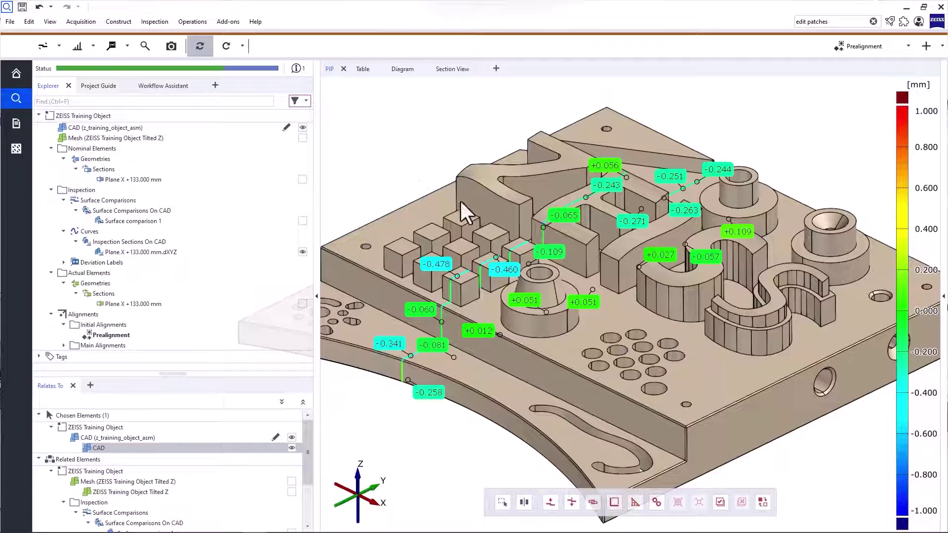
Create a 3D Style (A4) report page titled 'Inspection Section'
{"action": "left_click", "coordinate": [177, 51]}
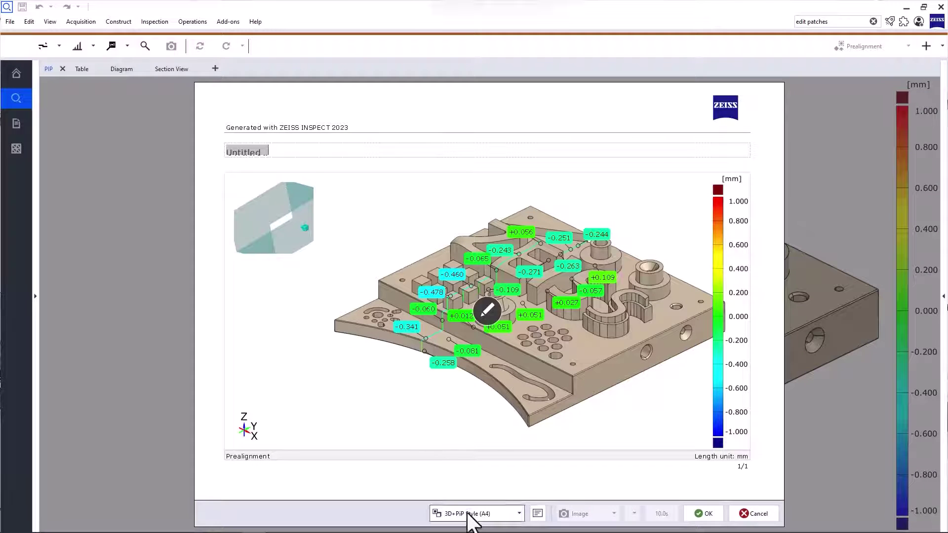
{"action": "left_click", "coordinate": [468, 515]}
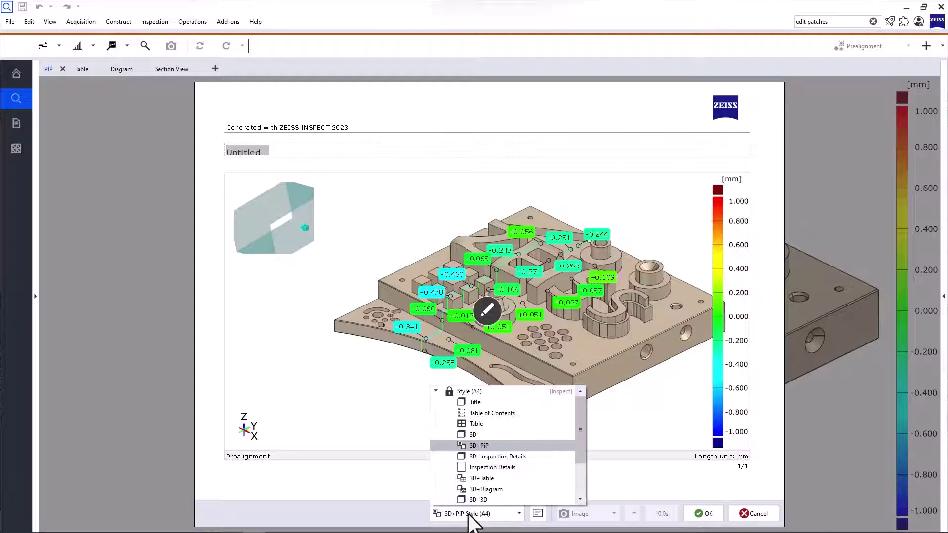
{"action": "left_click", "coordinate": [475, 432]}
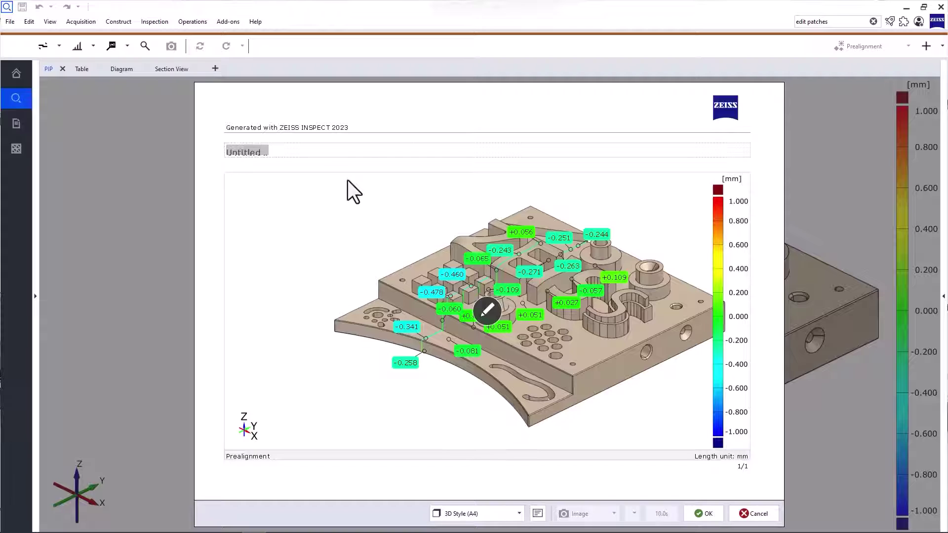
{"action": "type", "text": "Inspection Section"}
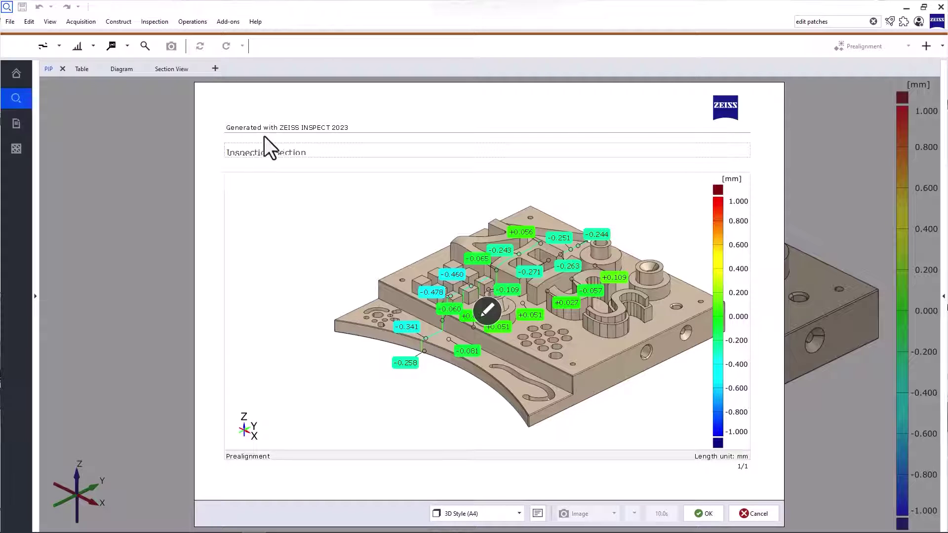
Zoom and reposition the part in the report image, then save the report page
{"action": "left_click", "coordinate": [487, 310]}
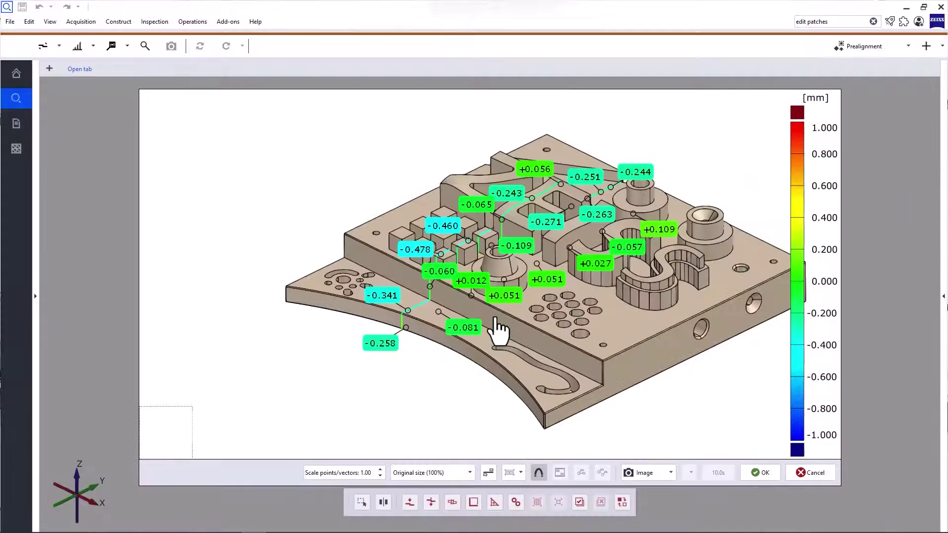
{"action": "middle_click_drag", "start_coordinate": [540, 311], "coordinate": [468, 311]}
{"action": "scroll", "coordinate": [466, 311], "scroll_direction": "up", "scroll_amount": 1}
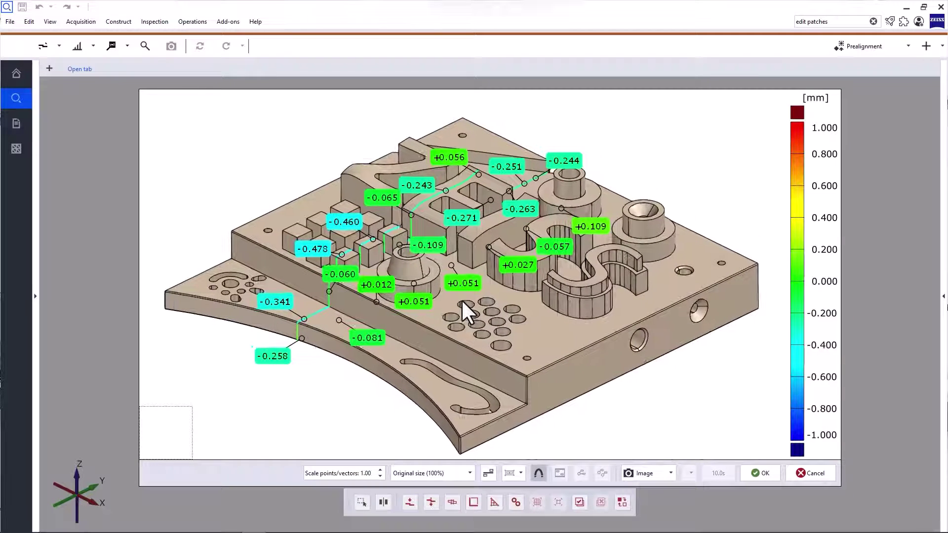
{"action": "left_click", "coordinate": [764, 473]}
{"action": "left_click", "coordinate": [703, 513]}
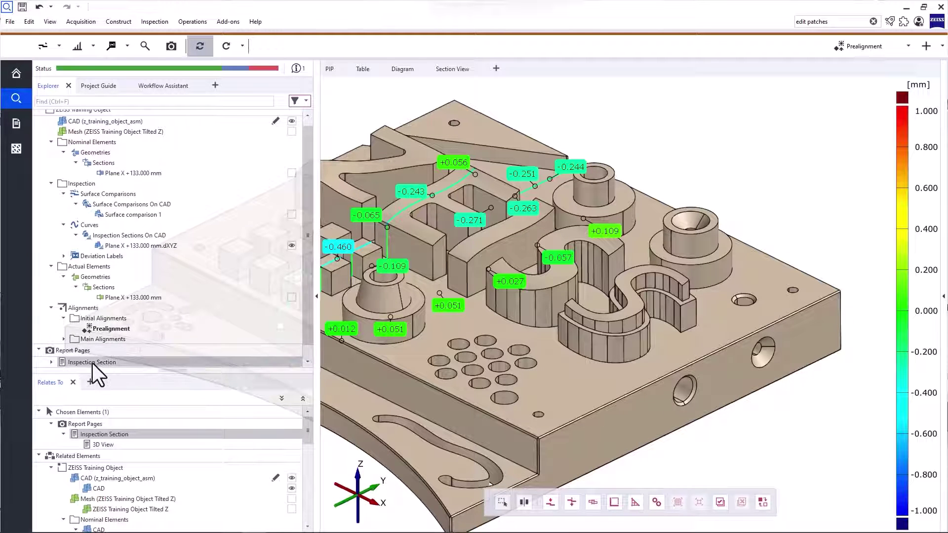
After checking the Report workspace, add a Report Page view tab beside the 3D view in Inspection
{"action": "left_click", "coordinate": [17, 127]}
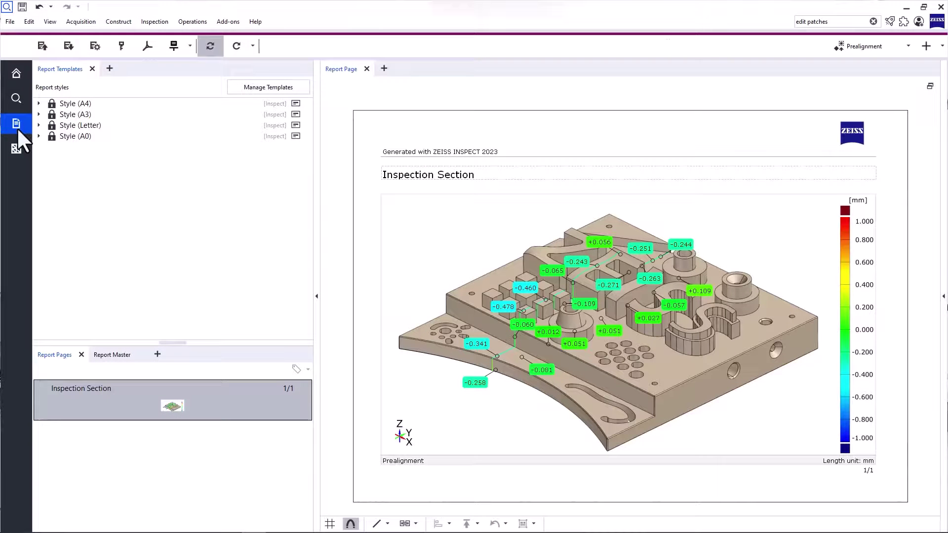
{"action": "left_click", "coordinate": [16, 98]}
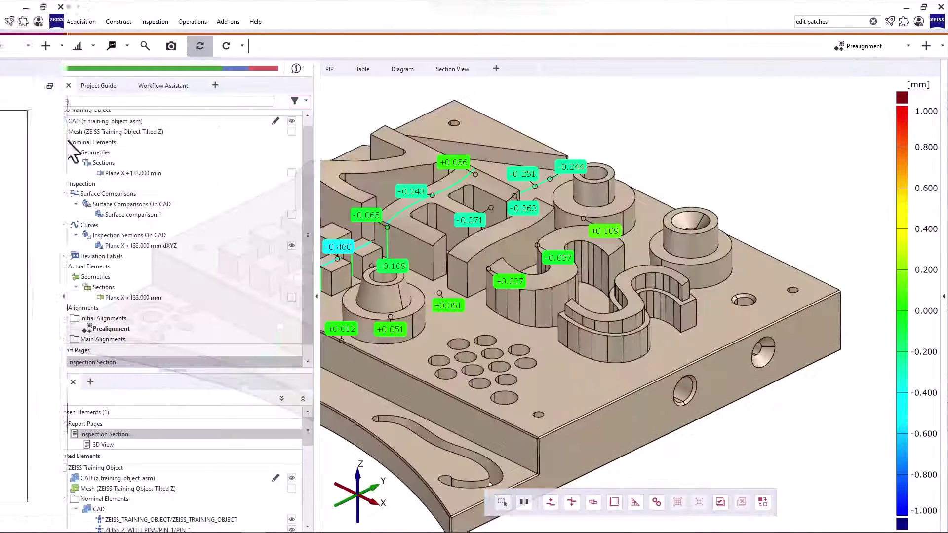
{"action": "left_click", "coordinate": [496, 69]}
{"action": "left_click", "coordinate": [543, 200]}
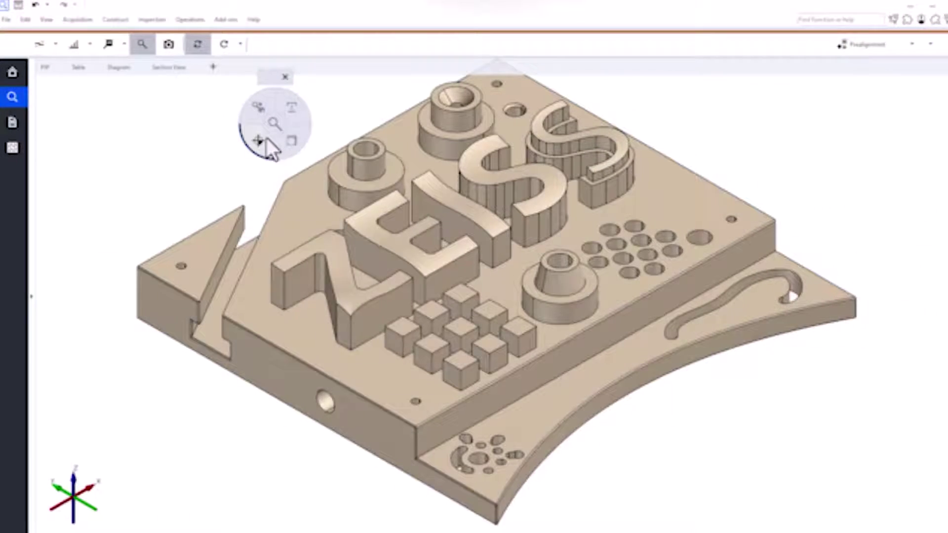
Add Check Dimension (Envelope Principle) labels to four plate holes: left corner, top, right edge, beside the cubes
{"action": "left_click", "coordinate": [259, 141]}
{"action": "left_click", "coordinate": [298, 218]}
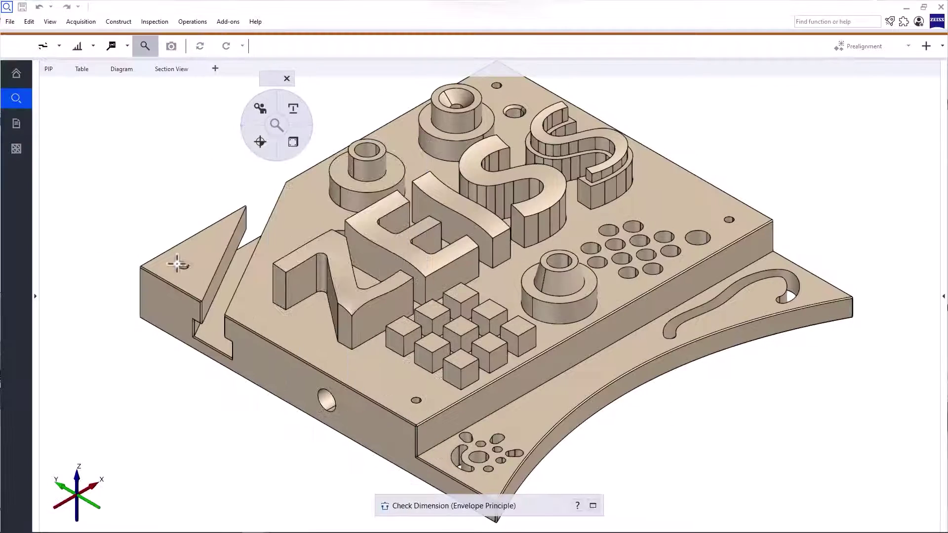
{"action": "left_click", "coordinate": [184, 267]}
{"action": "left_click", "coordinate": [497, 86]}
{"action": "left_click", "coordinate": [729, 220]}
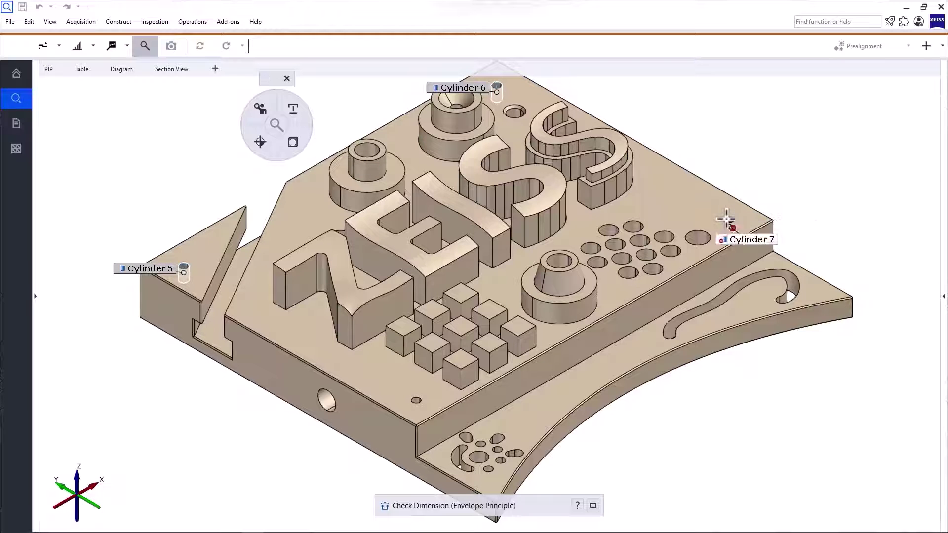
{"action": "left_click", "coordinate": [416, 400]}
{"action": "left_click", "coordinate": [232, 191]}
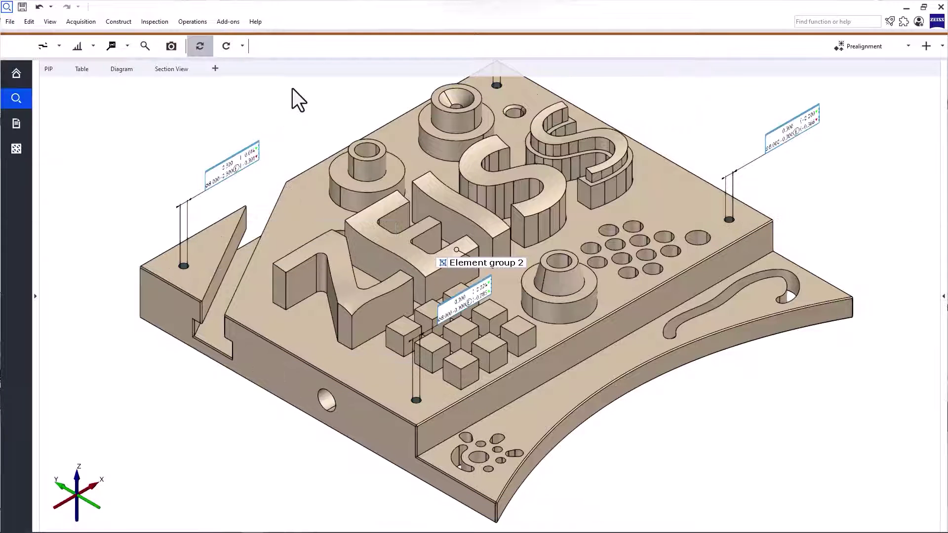